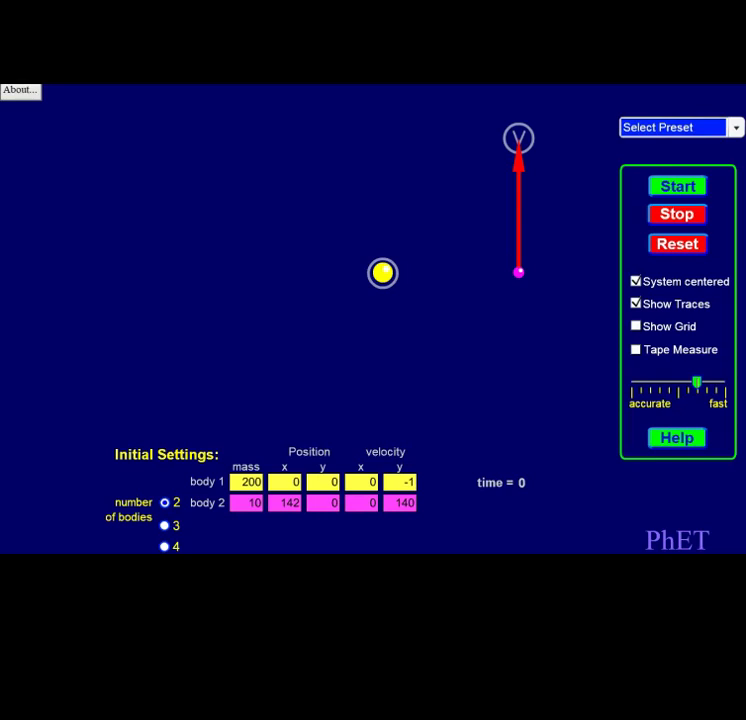
# Load the Sun and planet preset and set the simulation speed to fully accurate.
pyautogui.click(734, 131)
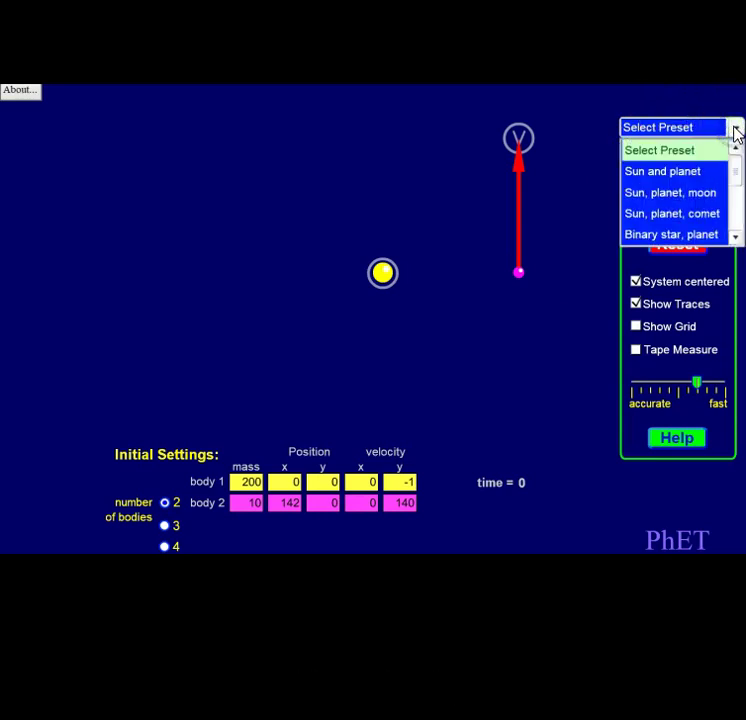
pyautogui.click(680, 173)
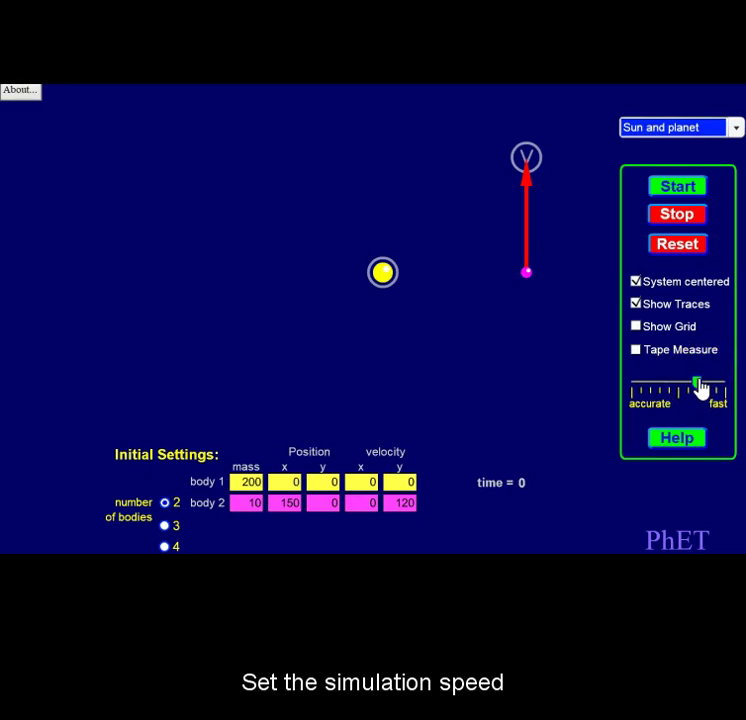
pyautogui.moveTo(700, 390); pyautogui.dragTo(611, 390)
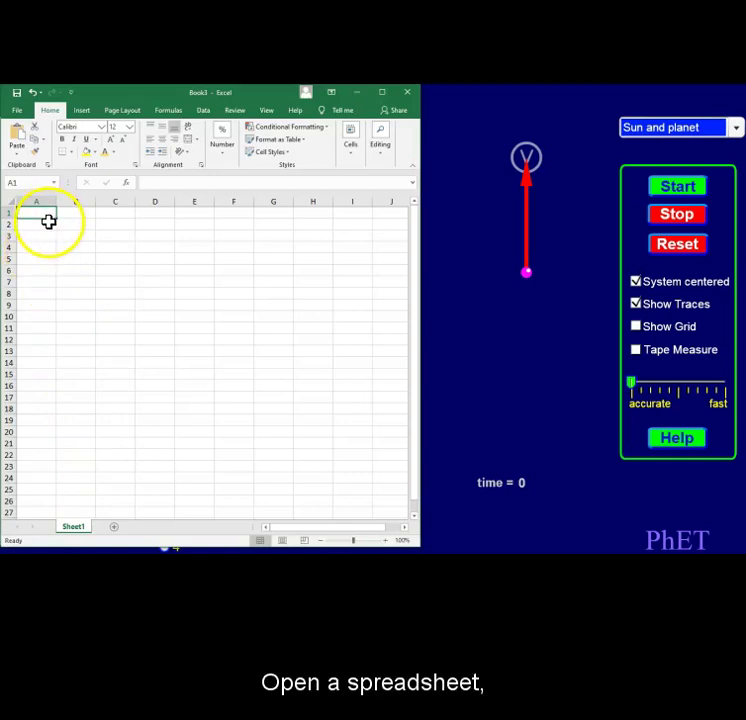
# Enter the column headings time in A1 and vx in B1.
pyautogui.write('t')
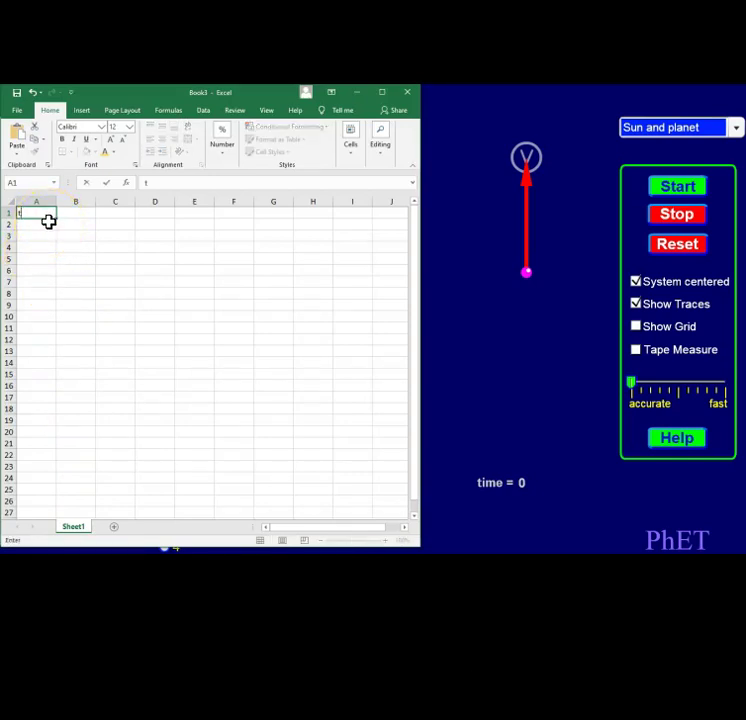
pyautogui.write('ime')
pyautogui.press('Tab')
pyautogui.write('vx')
pyautogui.press('Return')
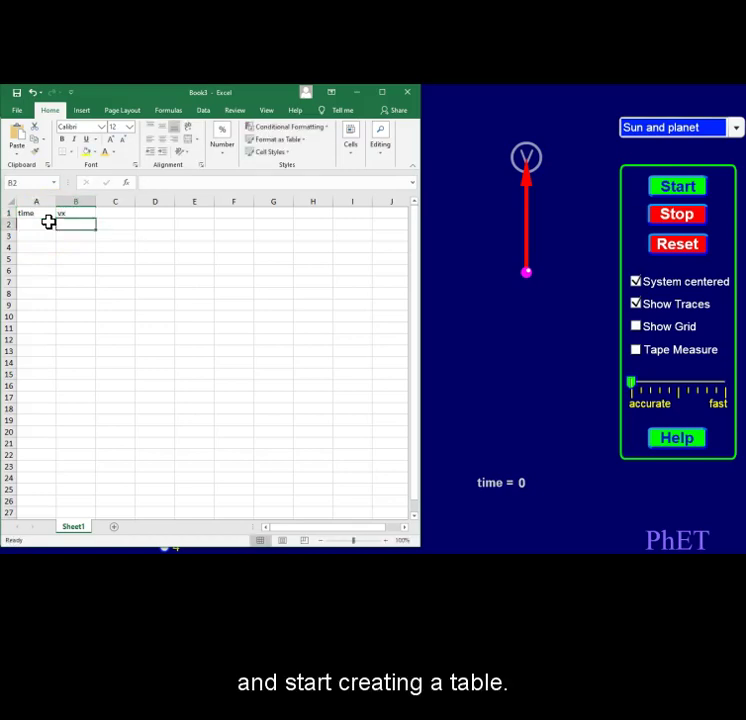
# Enter the starting row of time 0 and vx 0 in A2:B2, then return to the simulation.
pyautogui.click(49, 222)
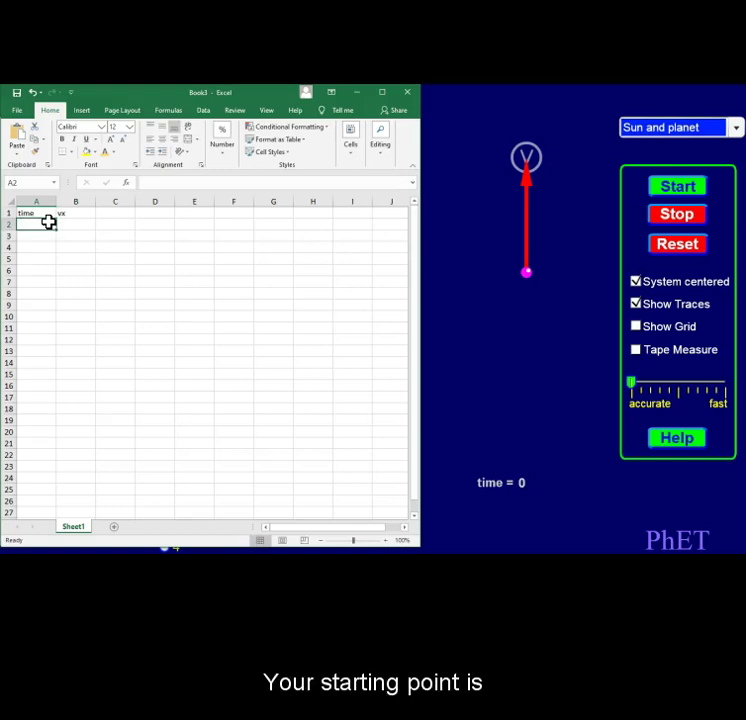
pyautogui.write('0')
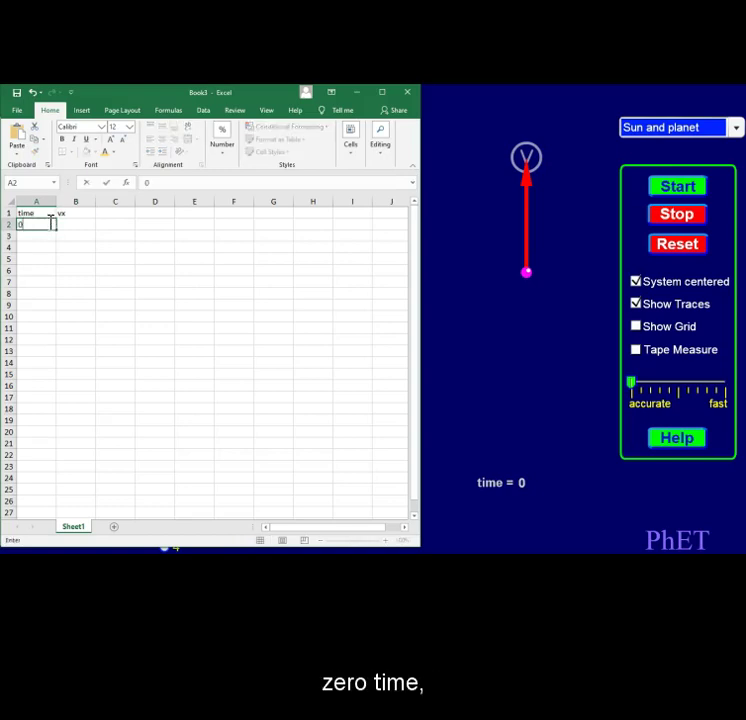
pyautogui.press('Tab')
pyautogui.write('0')
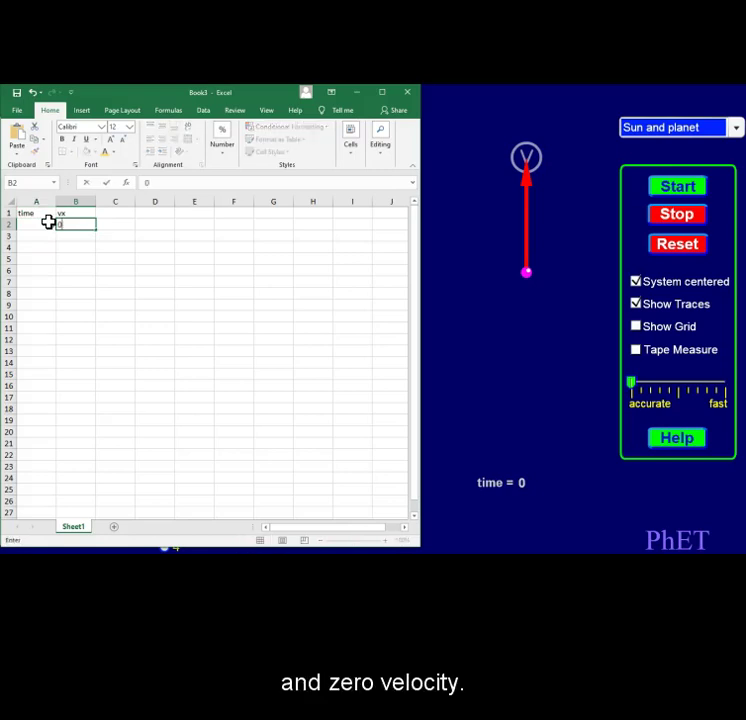
pyautogui.press('Return')
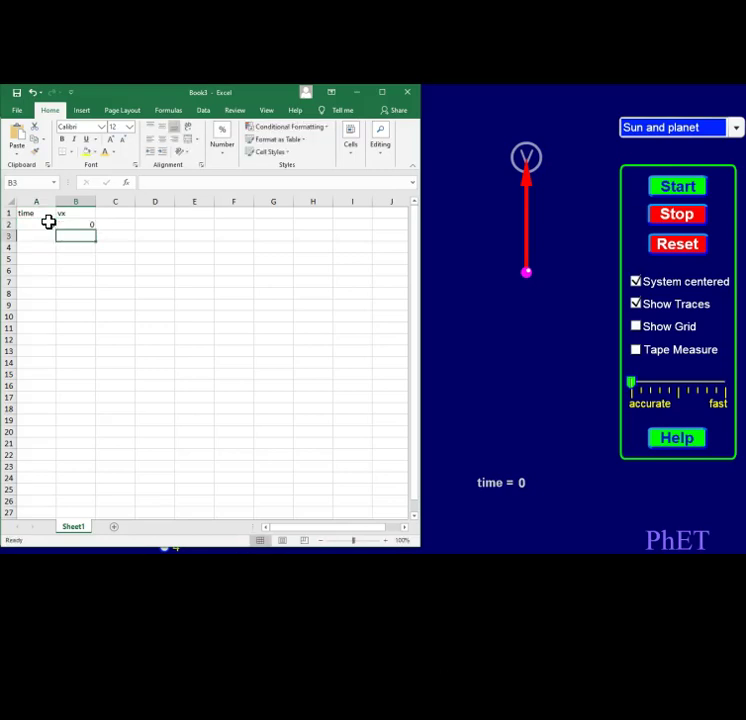
pyautogui.press('Left')
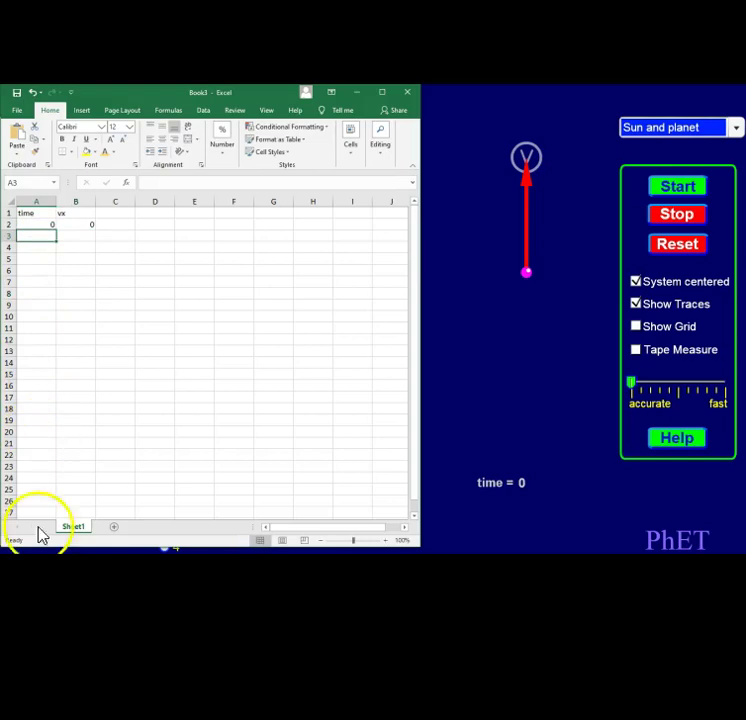
pyautogui.click(675, 195)
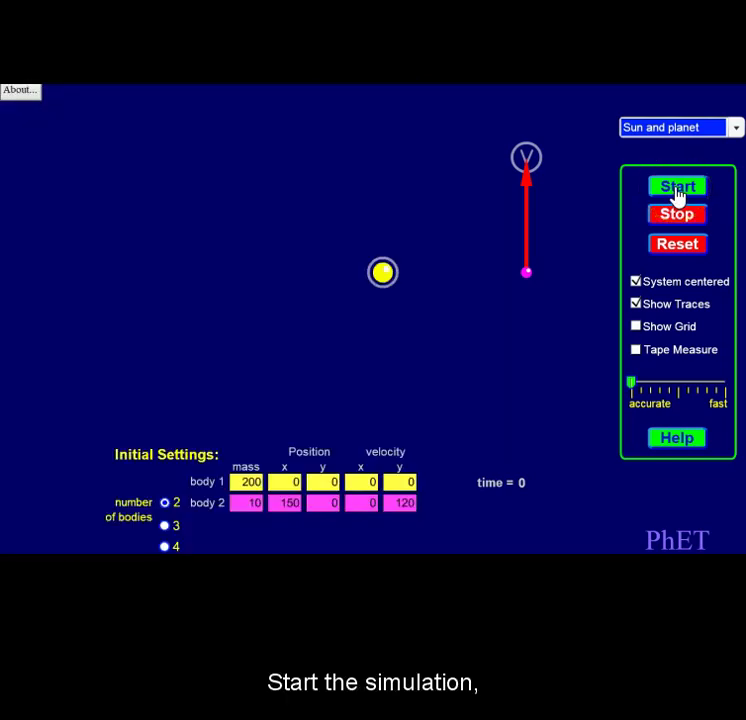
# Run the orbit to time 1.1, read the sun's vx, and log 1.1 and 4.2 in row 3.
pyautogui.click(676, 193)
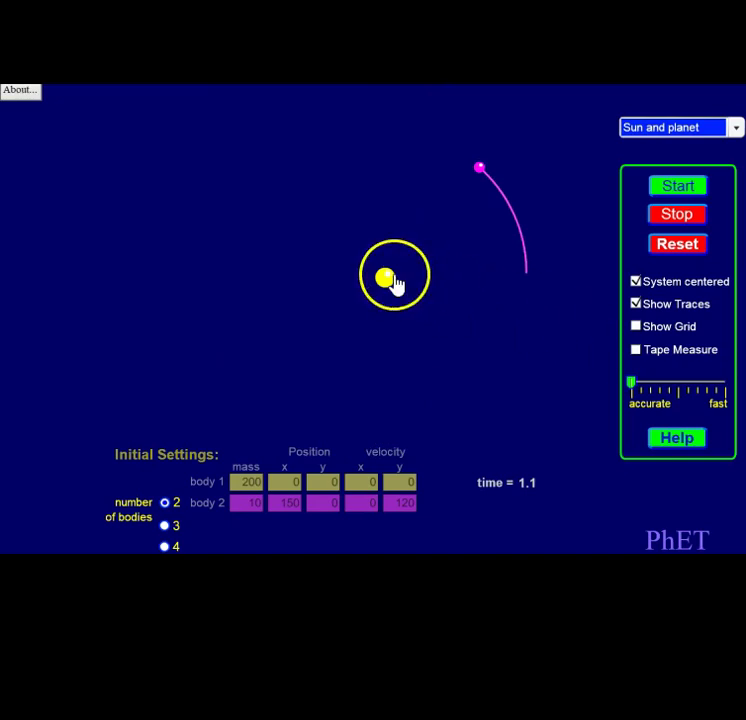
pyautogui.moveTo(388, 282)
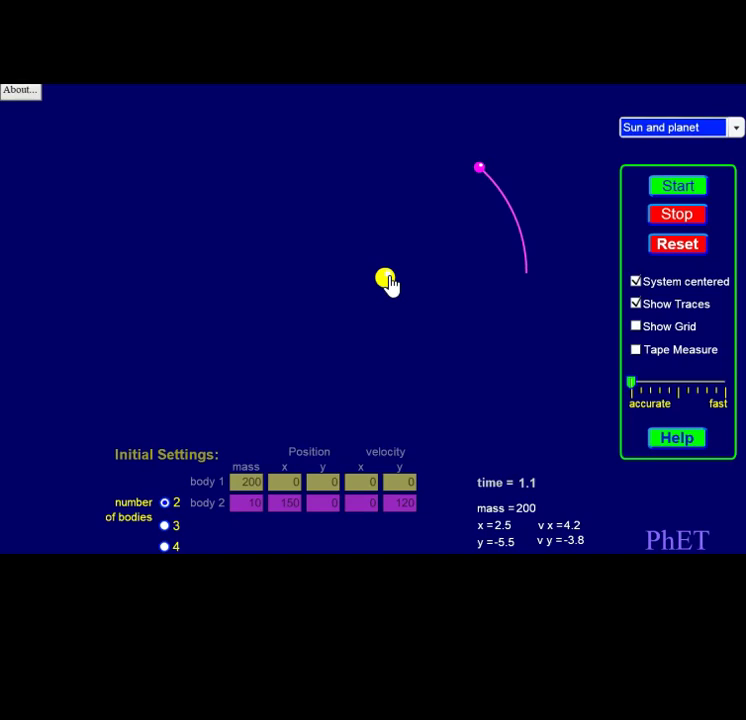
pyautogui.hotkey('alt', 'Tab')
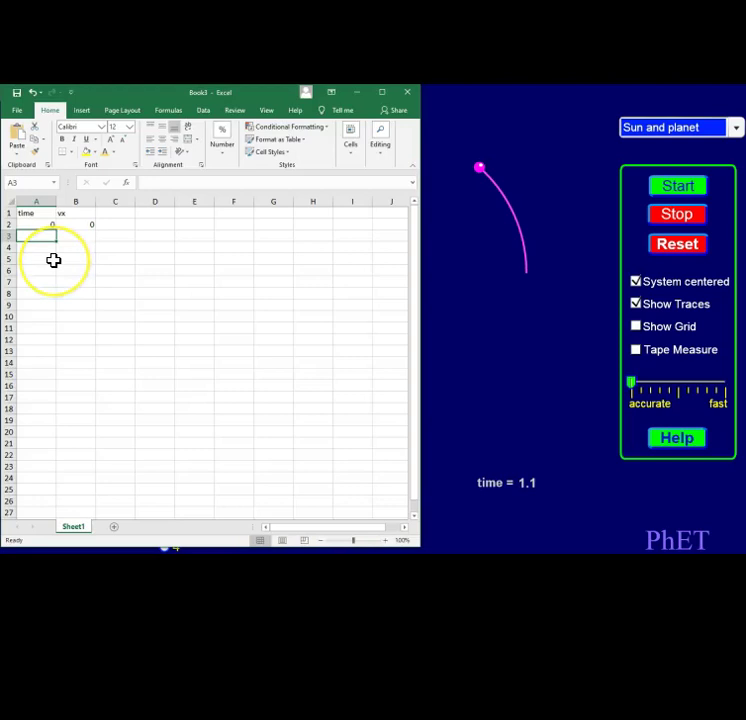
pyautogui.write('1.1')
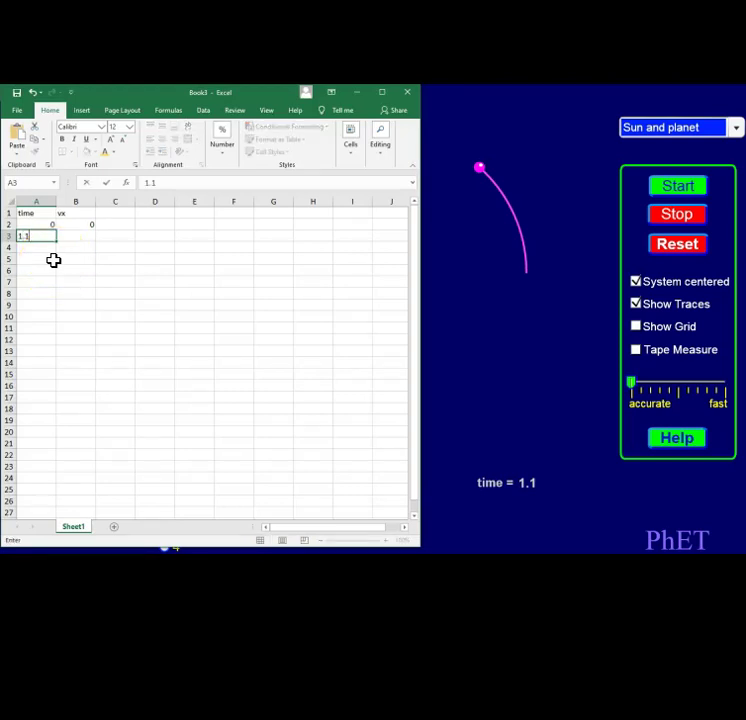
pyautogui.press('Tab')
pyautogui.write('4.2')
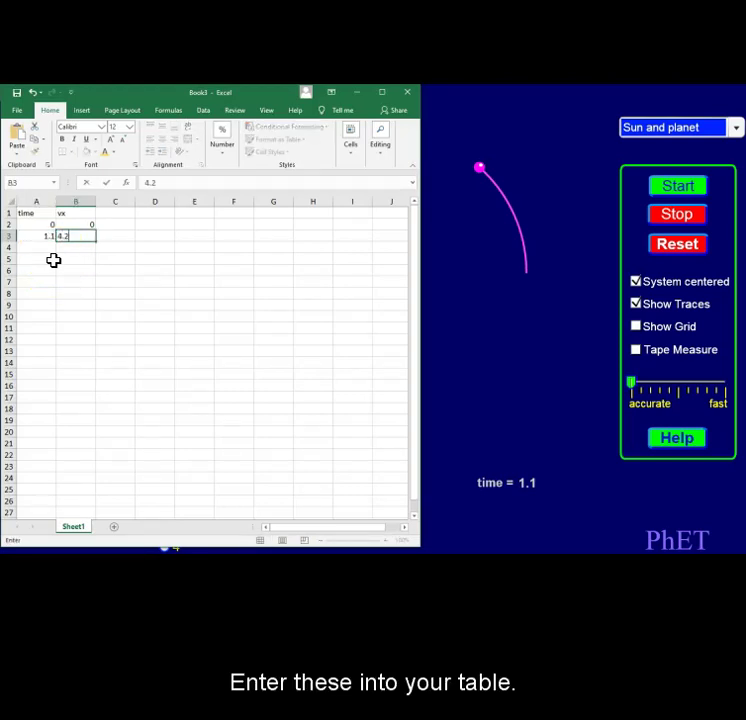
pyautogui.press('Down')
pyautogui.press('Left')
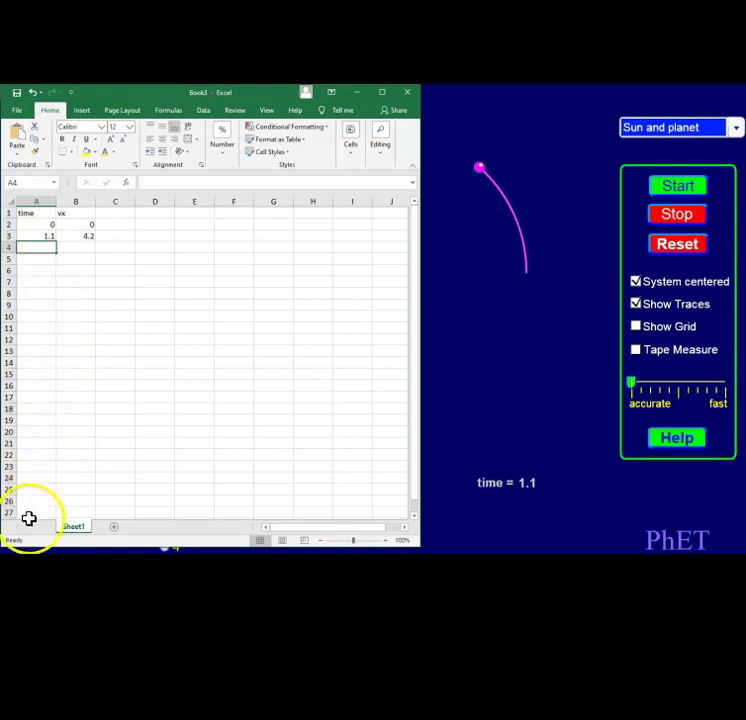
pyautogui.click(678, 190)
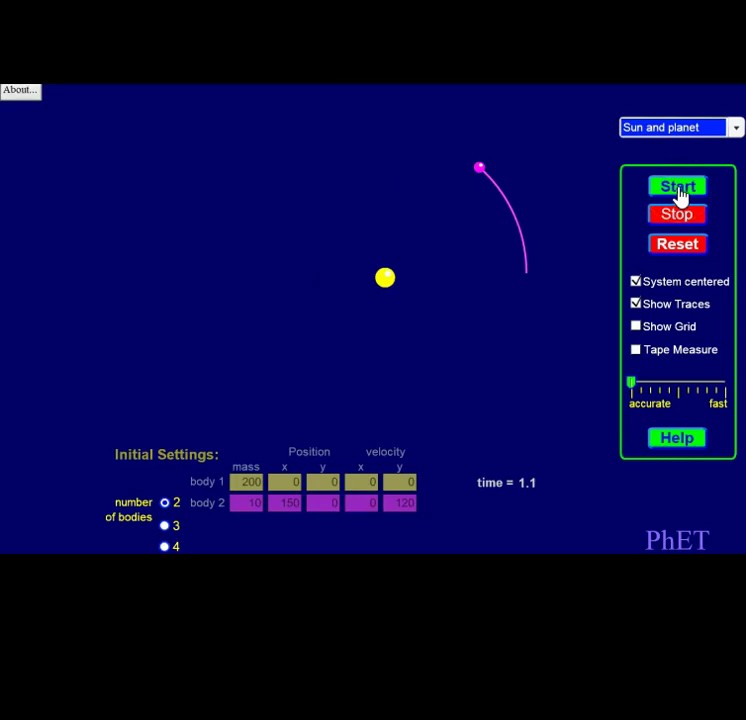
# Run the orbit on to time 2.1 and read the sun's vx.
pyautogui.click(678, 189)
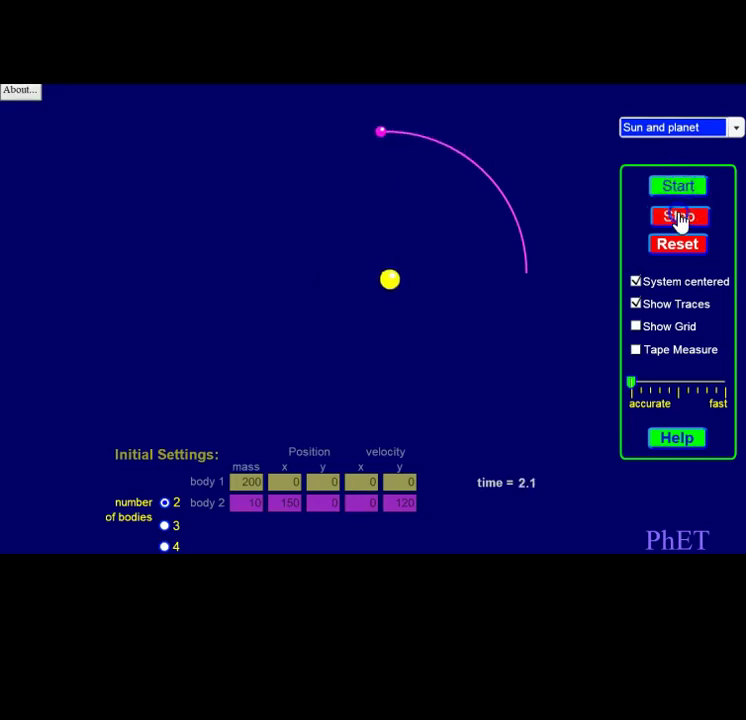
pyautogui.click(677, 216)
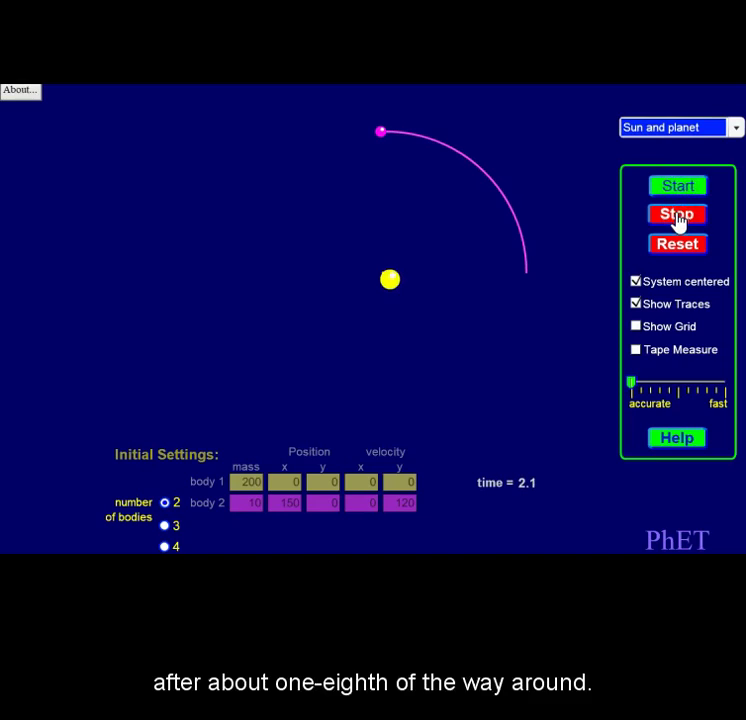
pyautogui.click(620, 226)
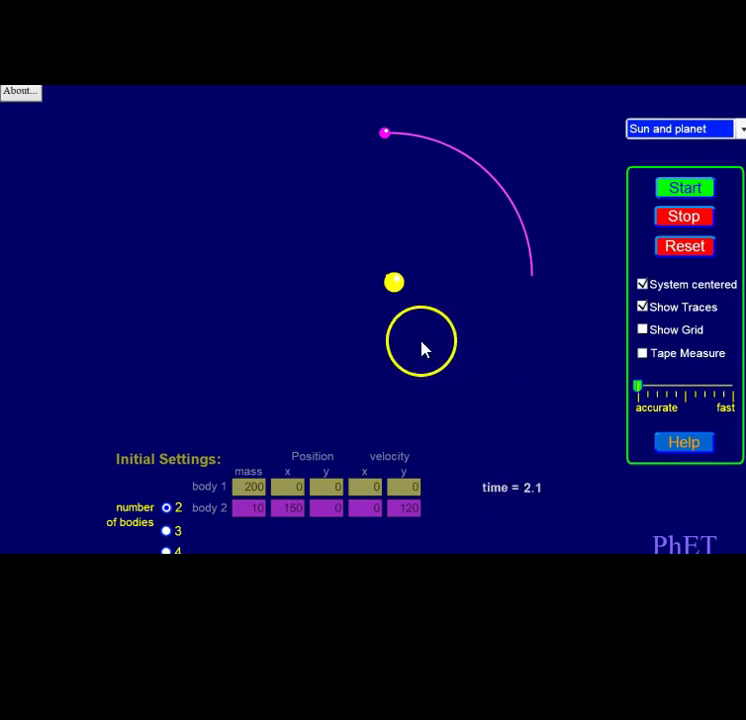
pyautogui.moveTo(397, 285)
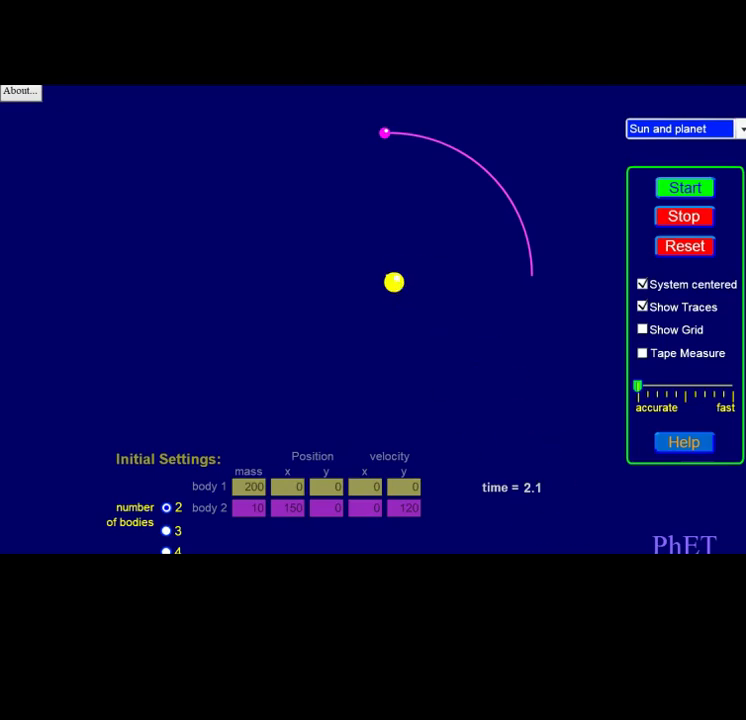
# Log the row 2.1 and 5.5 in Excel and resume the orbit.
pyautogui.hotkey('alt', 'Tab')
pyautogui.write('2.1')
pyautogui.press('Tab')
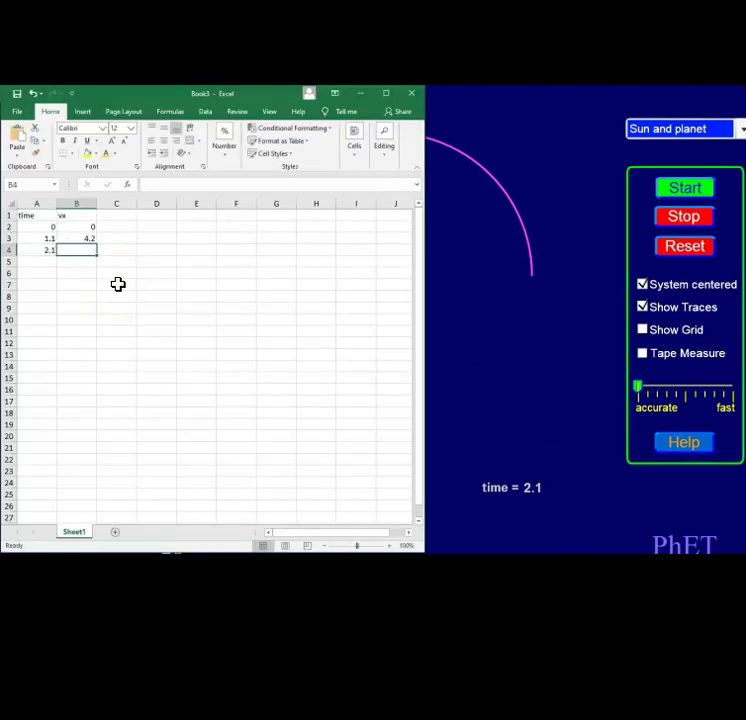
pyautogui.write('5.5')
pyautogui.press('Return')
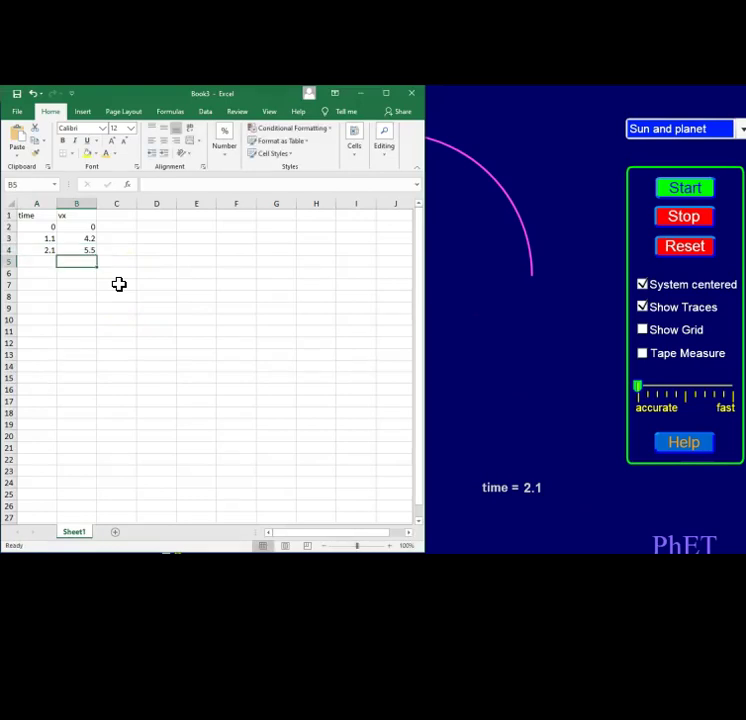
pyautogui.press('Left')
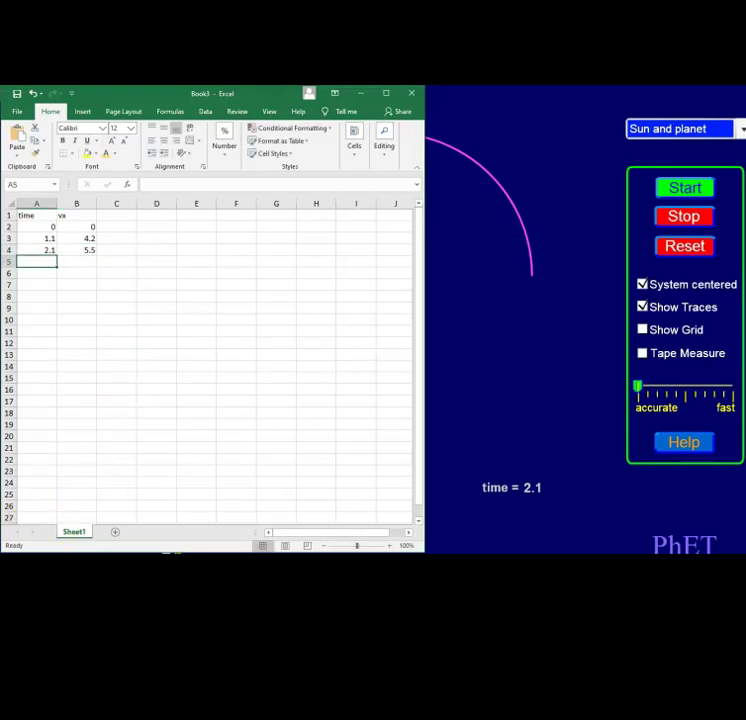
pyautogui.click(691, 188)
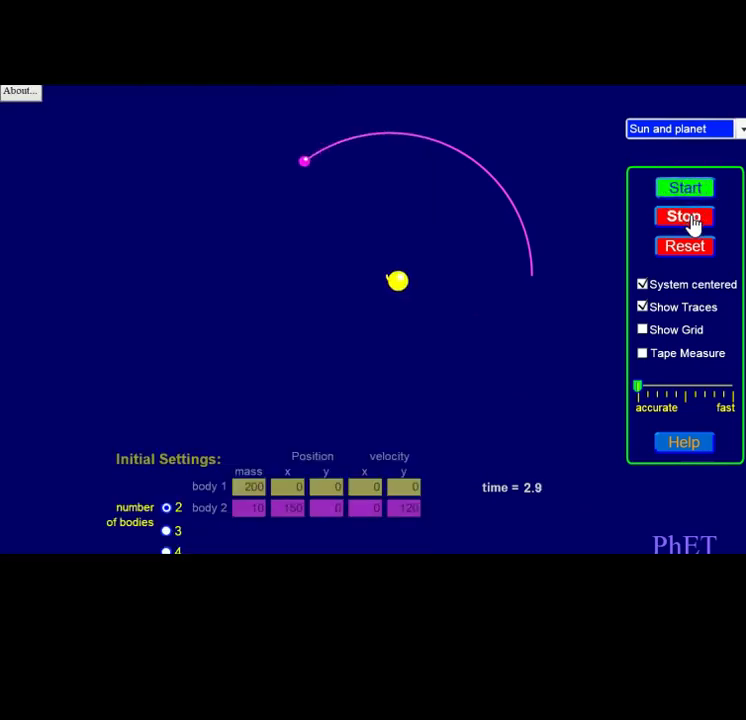
# Stop at time 3.2, read the sun's vx, and log 3.2 and 3.7 in row 5.
pyautogui.click(692, 222)
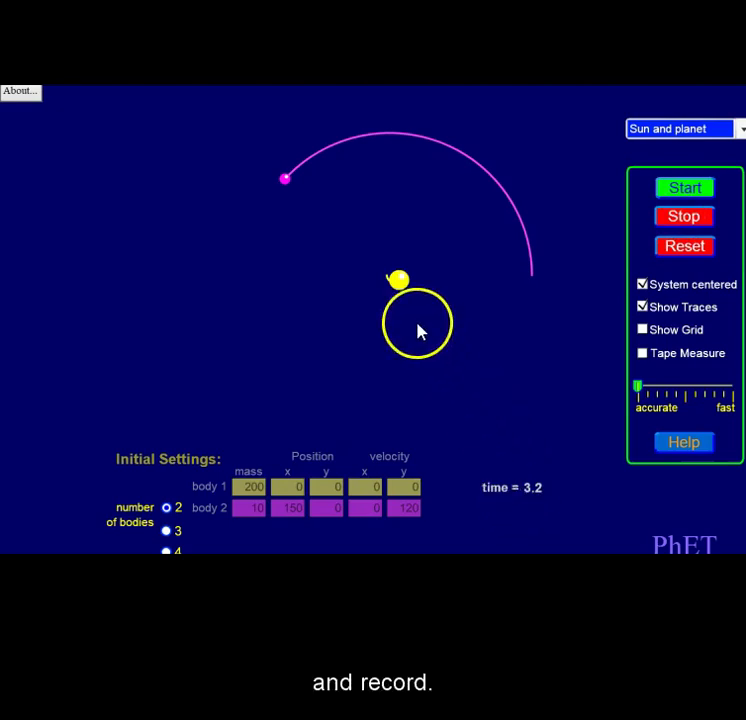
pyautogui.click(403, 290)
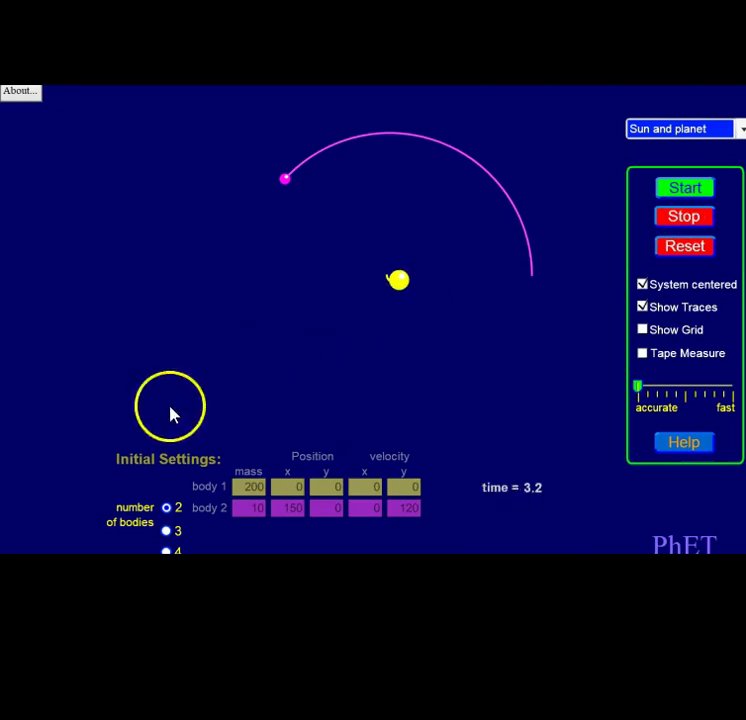
pyautogui.click(30, 550)
pyautogui.write('3.2')
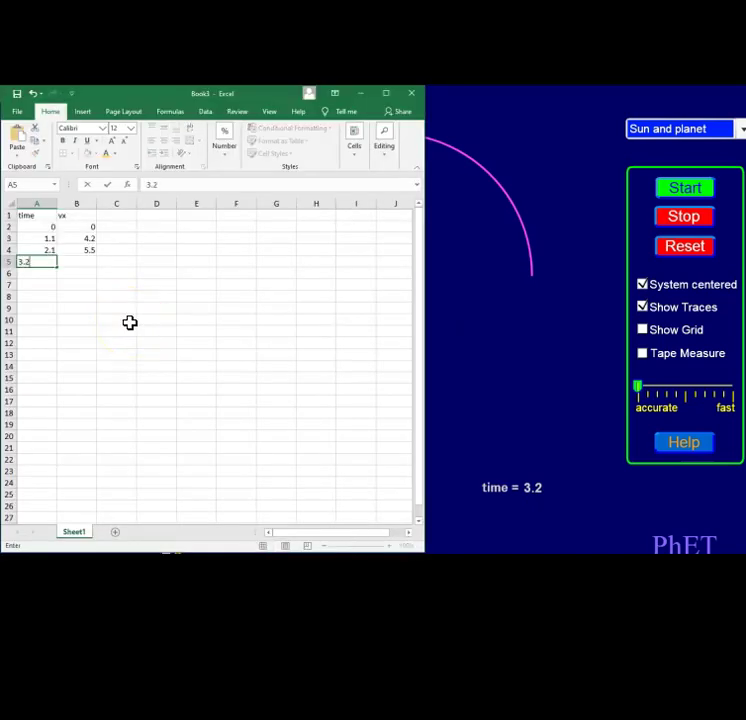
pyautogui.press('Right')
pyautogui.write('3.7')
pyautogui.press('Return')
pyautogui.press('Left')
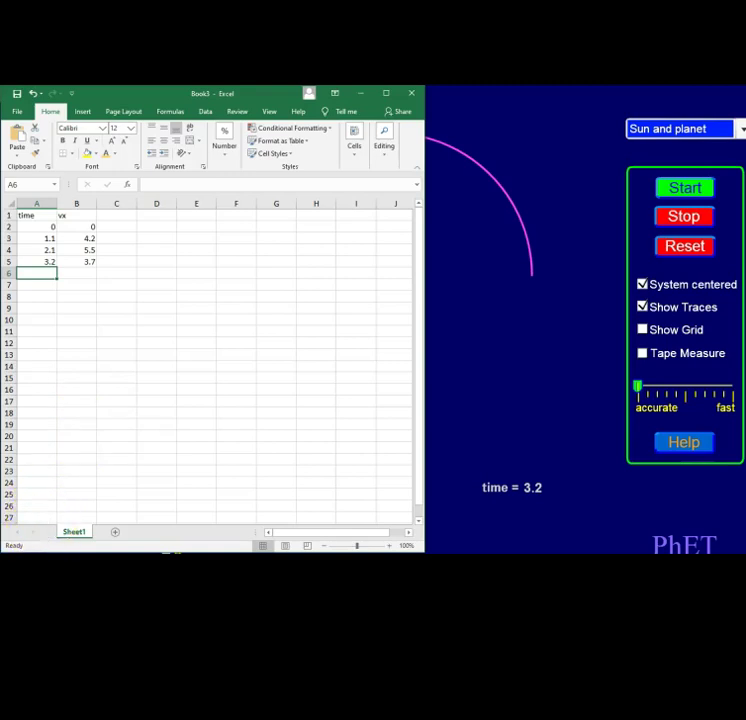
pyautogui.click(30, 550)
# Run on to time 4.1, log 4.1 with vx 0.2 in row 6, and resume the orbit.
pyautogui.click(684, 192)
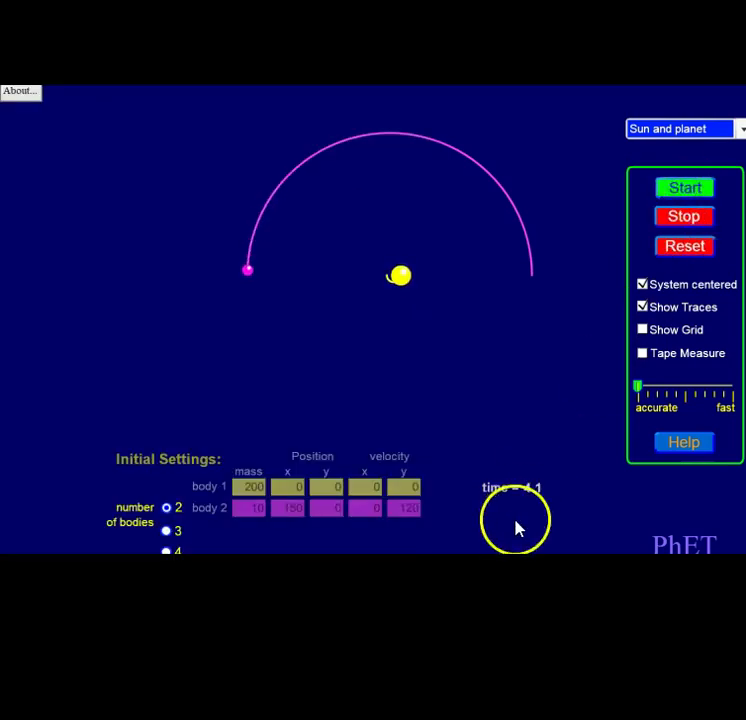
pyautogui.moveTo(402, 285)
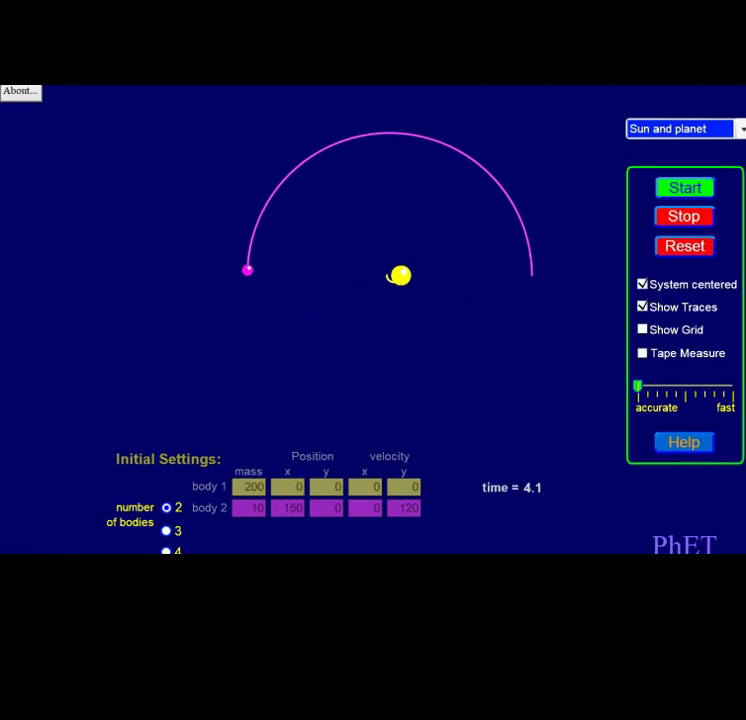
pyautogui.click(40, 553)
pyautogui.write('4.1')
pyautogui.press('Tab')
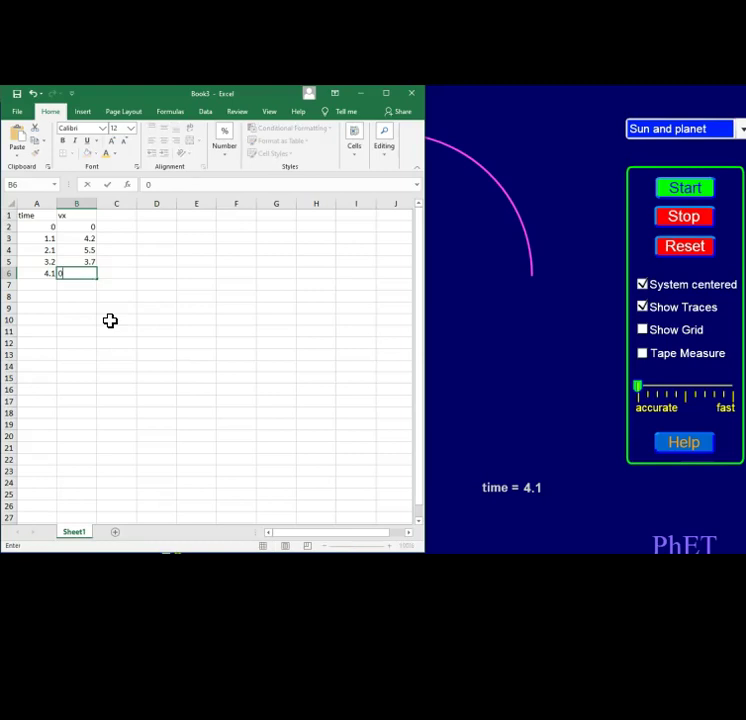
pyautogui.write('2')
pyautogui.press('Return')
pyautogui.press('Left')
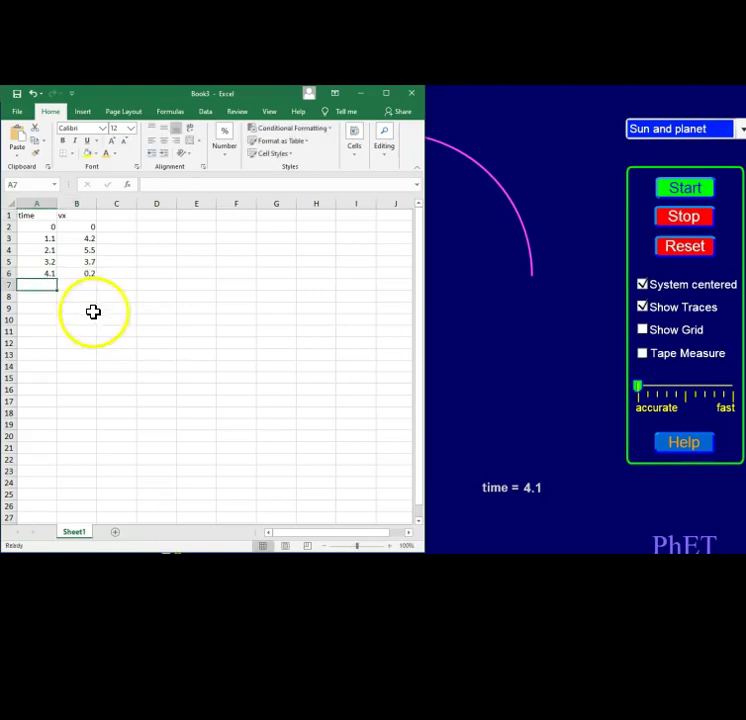
pyautogui.click(683, 187)
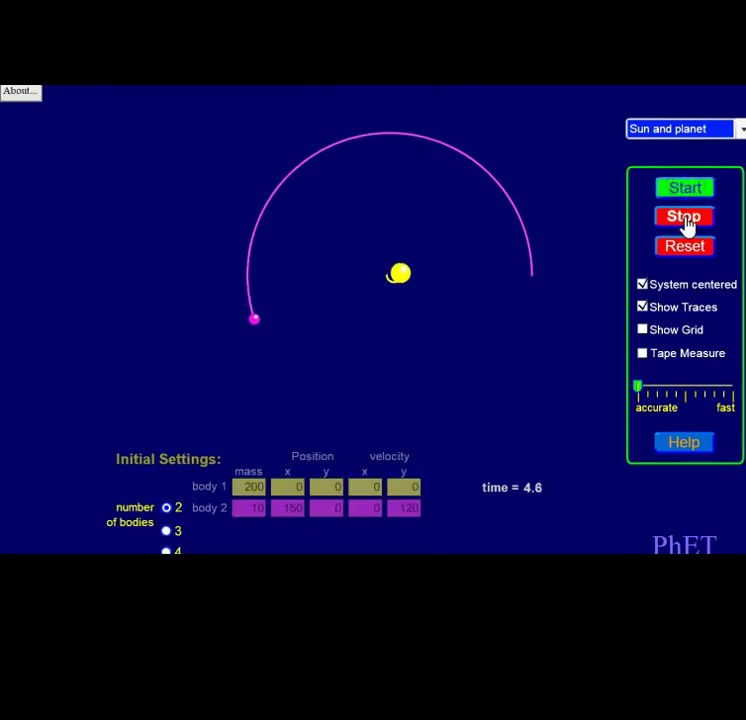
# Pause at time 5.1, read the sun's vx, and select cell B7 for the -3.5 value.
pyautogui.click(686, 220)
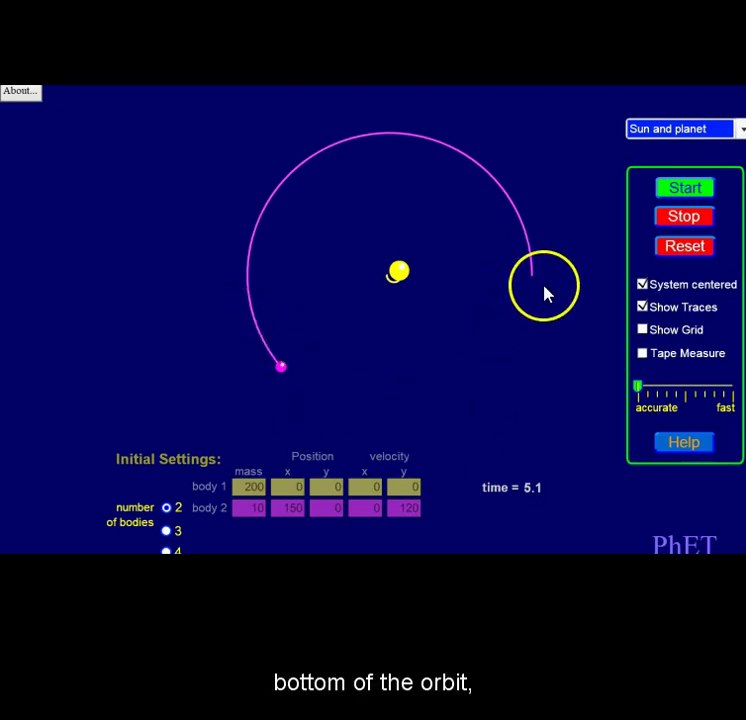
pyautogui.moveTo(397, 279)
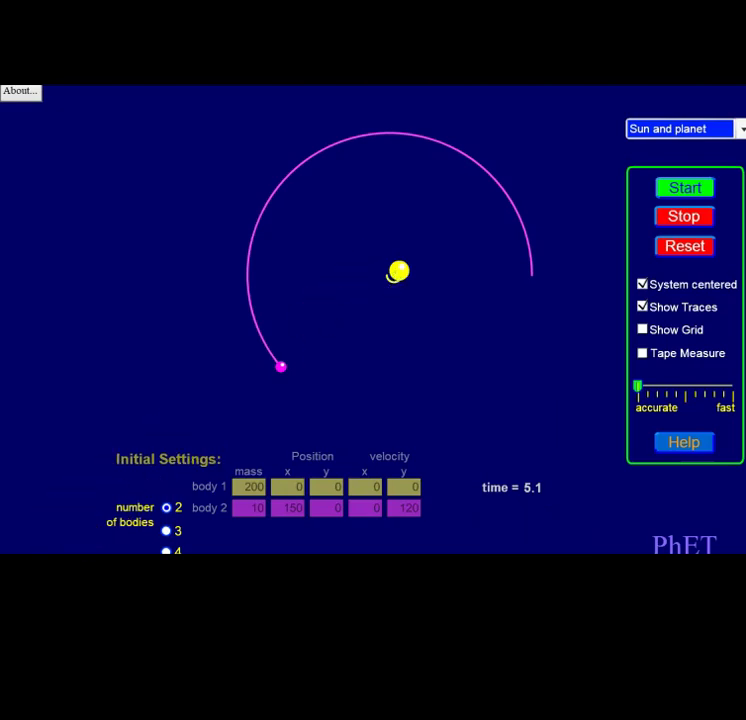
pyautogui.hotkey('alt', 'Tab')
pyautogui.click(84, 285)
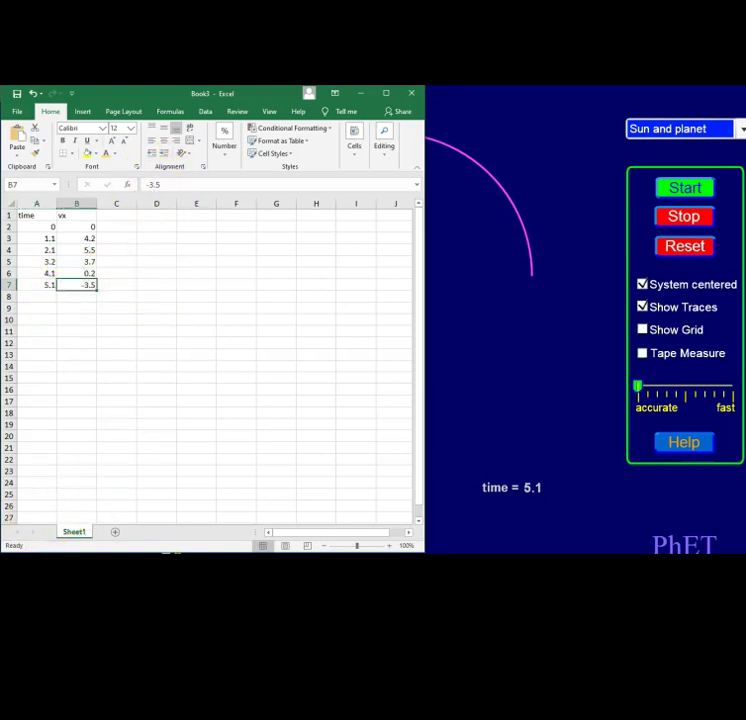
# Run the orbit on and stop it at time 6.3.
pyautogui.click(690, 190)
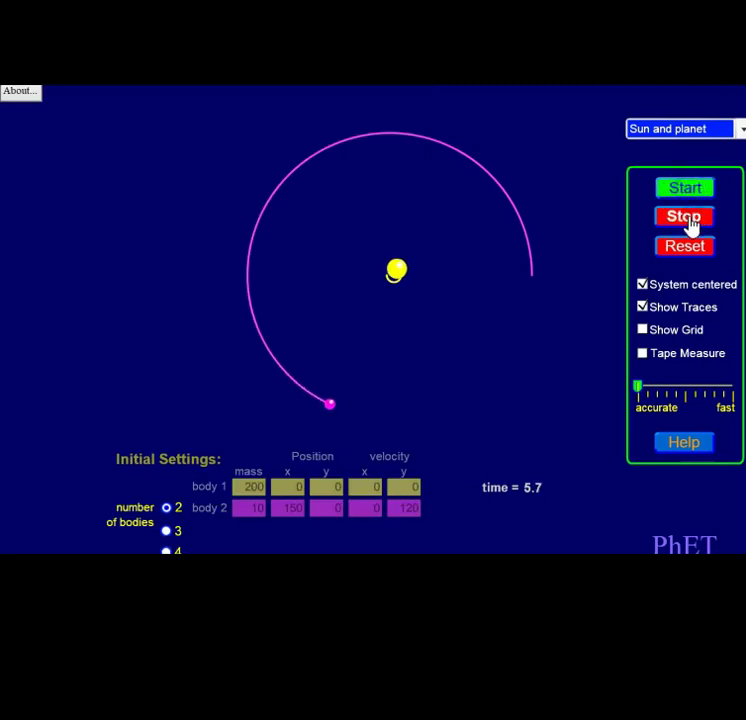
pyautogui.click(690, 218)
pyautogui.click(560, 435)
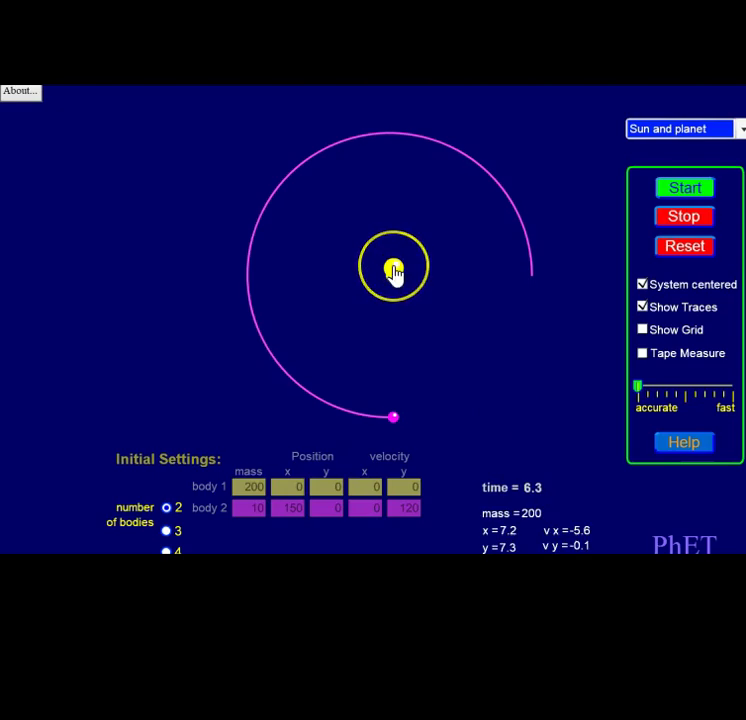
# Log time 6.3 with vx -5.6 in row 8.
pyautogui.click(658, 525)
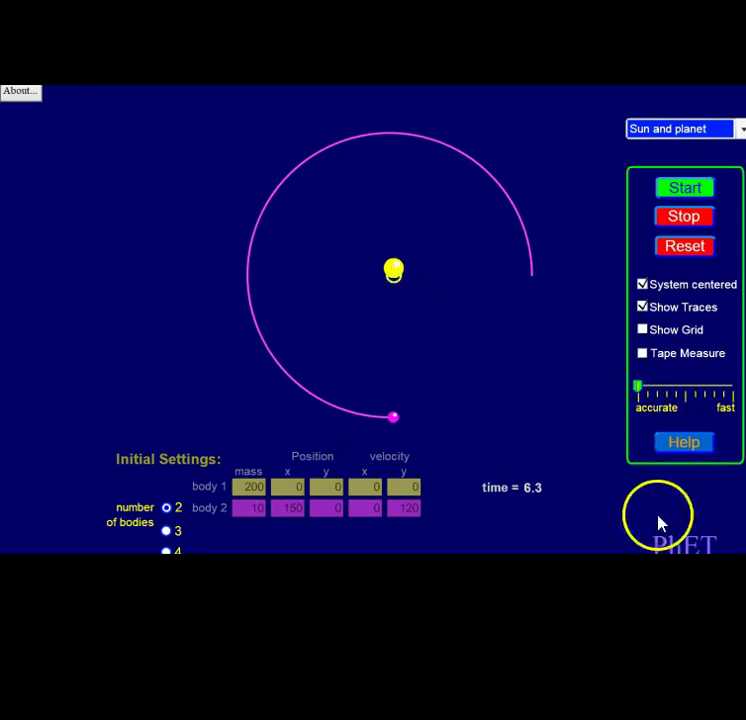
pyautogui.hotkey('alt', 'Tab')
pyautogui.click(260, 373)
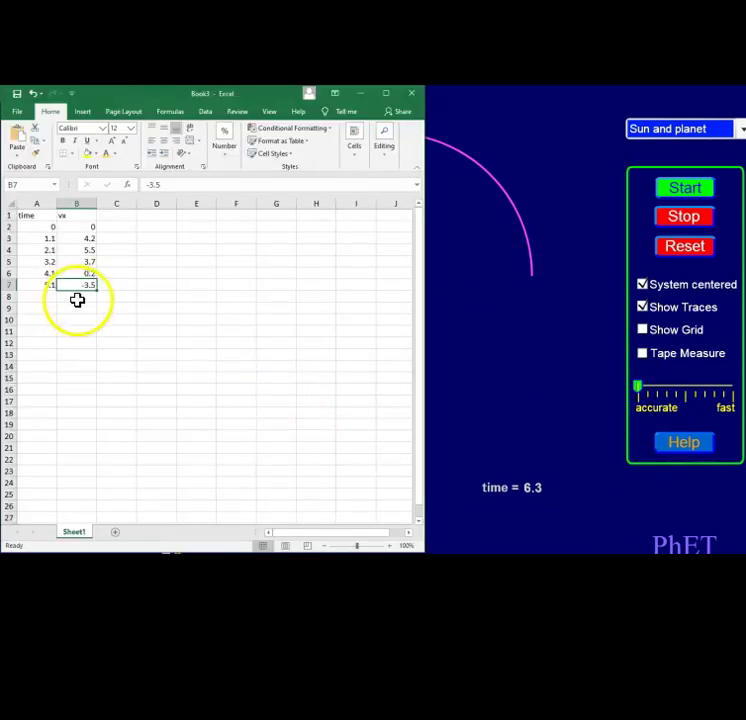
pyautogui.click(44, 296)
pyautogui.write('6')
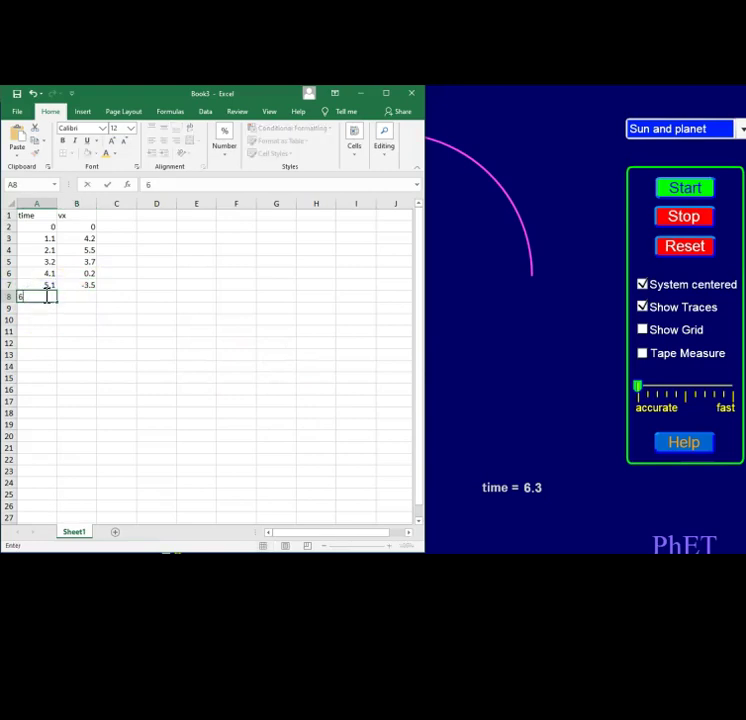
pyautogui.write('.3')
pyautogui.press('Tab')
pyautogui.write('-5')
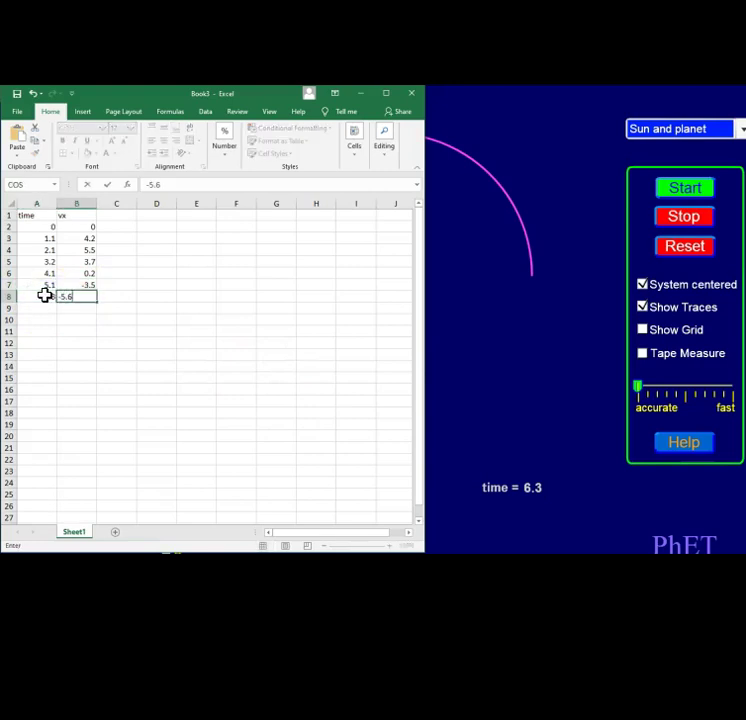
pyautogui.press('Return')
pyautogui.click(50, 308)
pyautogui.click(480, 337)
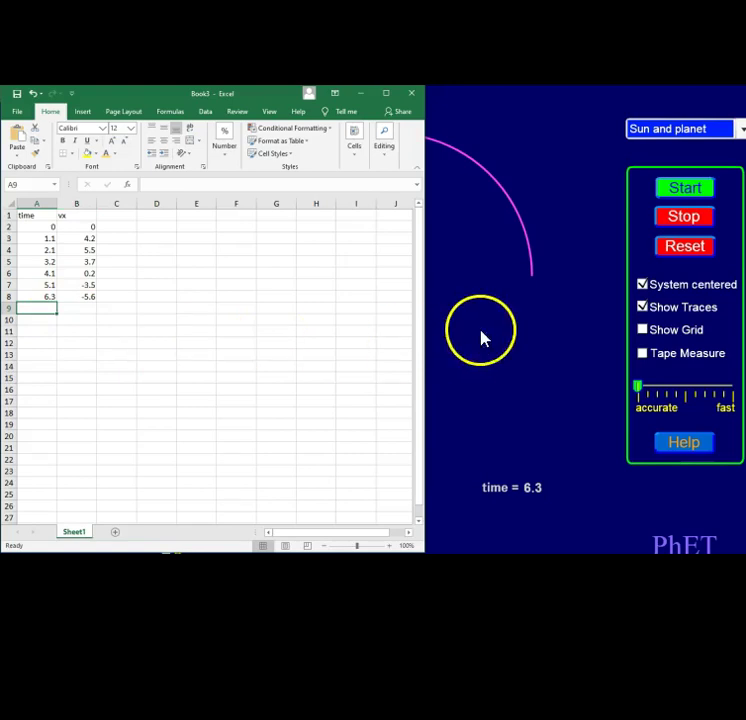
pyautogui.click(531, 369)
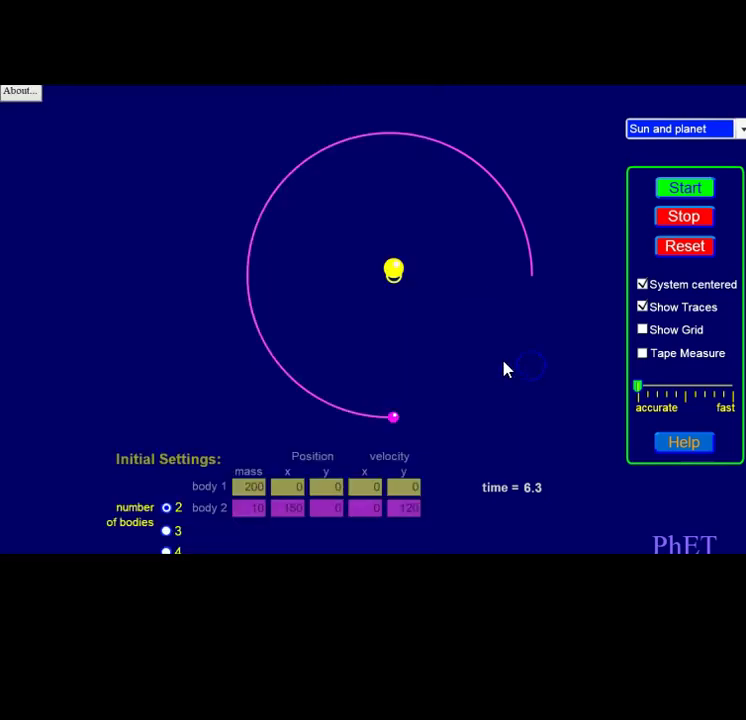
# Run the orbit to time 7.3, read the sun's vx, and log 7.3 with -4.2.
pyautogui.click(690, 190)
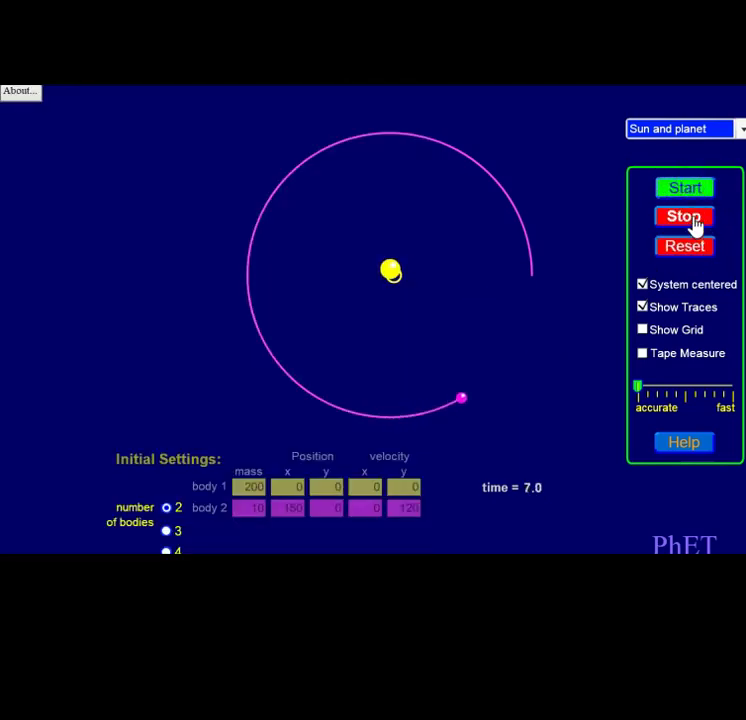
pyautogui.click(690, 217)
pyautogui.moveTo(541, 482); pyautogui.dragTo(510, 493)
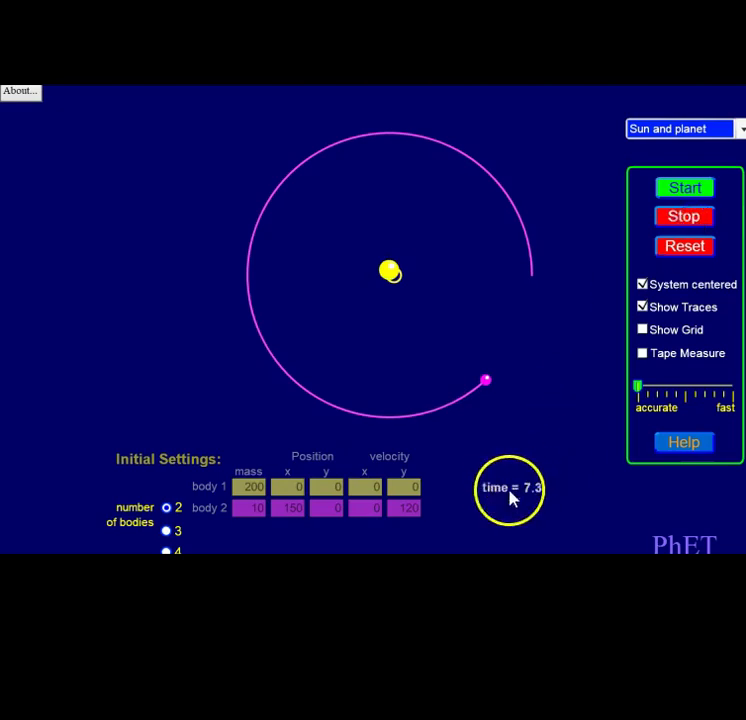
pyautogui.click(394, 274)
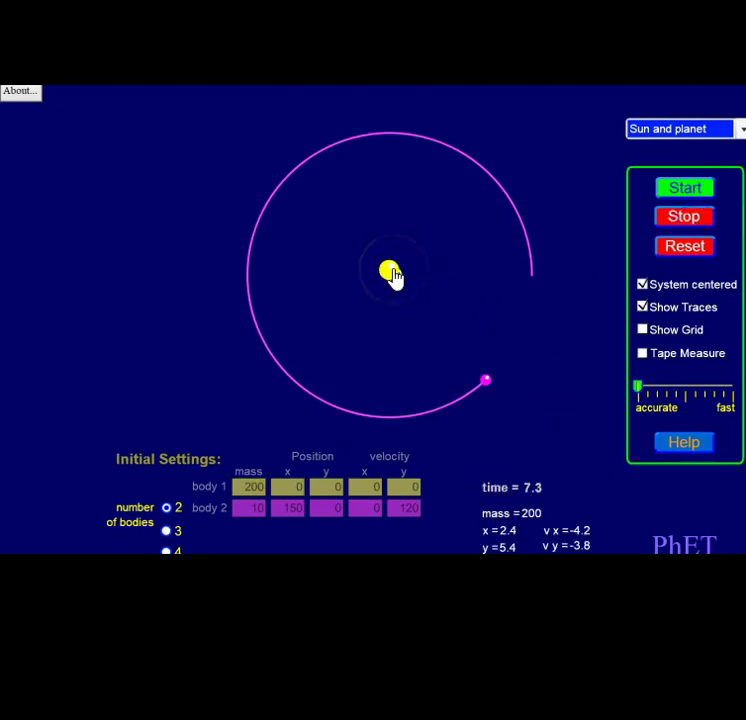
pyautogui.hotkey('alt', 'Tab')
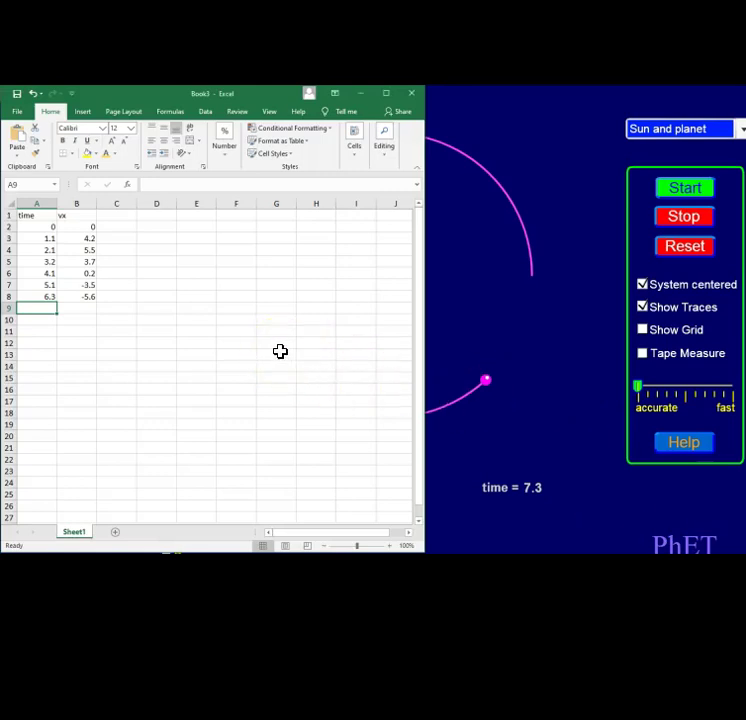
pyautogui.write('7.3')
pyautogui.press('Tab')
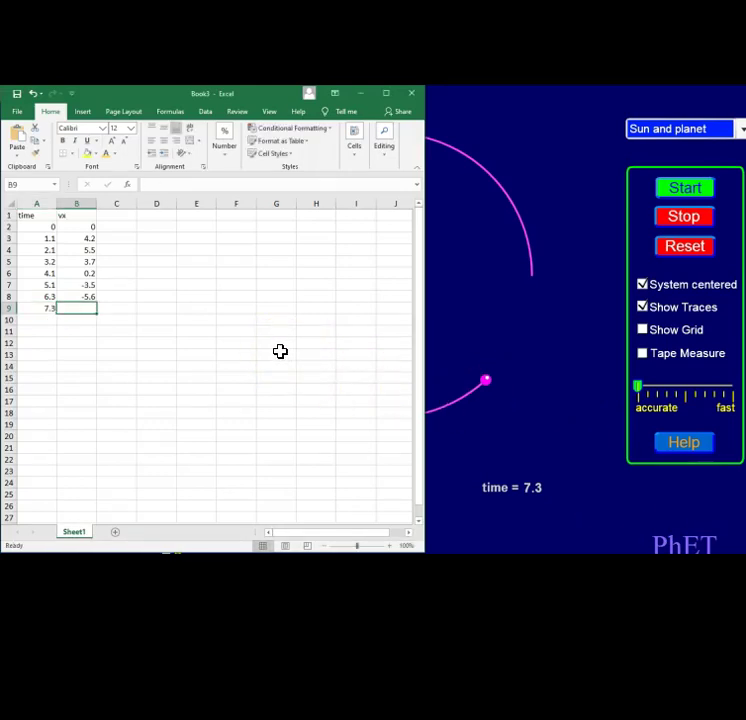
pyautogui.click(548, 388)
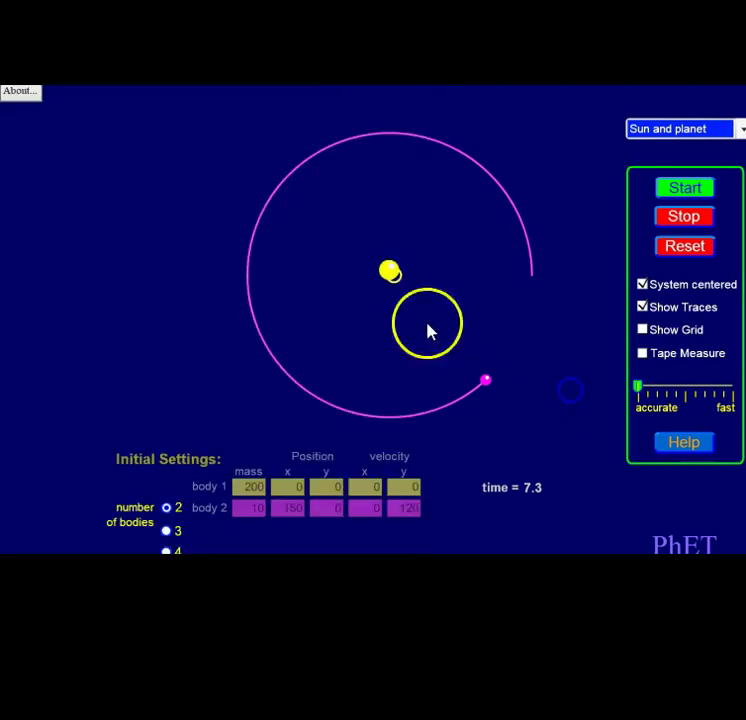
pyautogui.hotkey('alt', 'Tab')
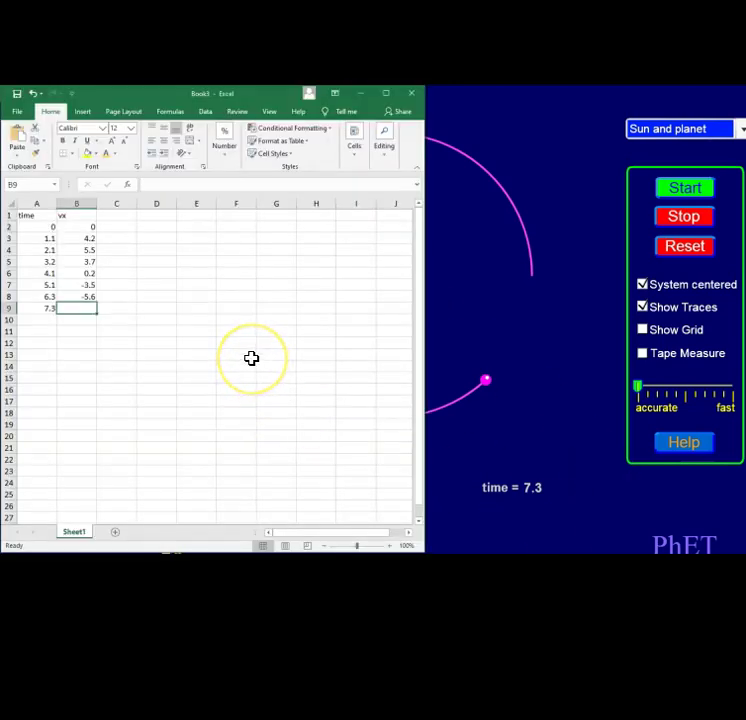
pyautogui.write('-4.2')
pyautogui.press('Return')
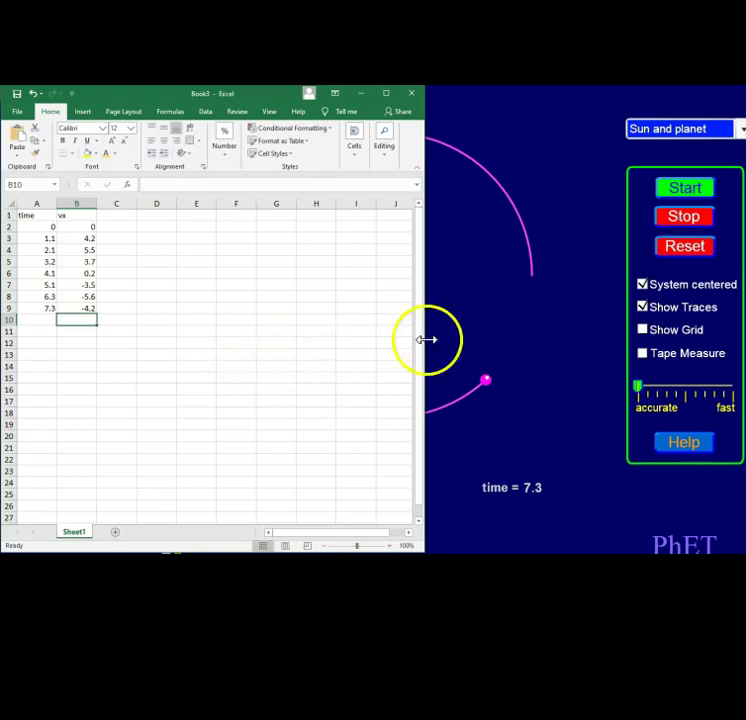
pyautogui.click(538, 380)
# Complete the first orbit at time 8.3 and log 8.3 with vx 0 in row 10.
pyautogui.click(658, 200)
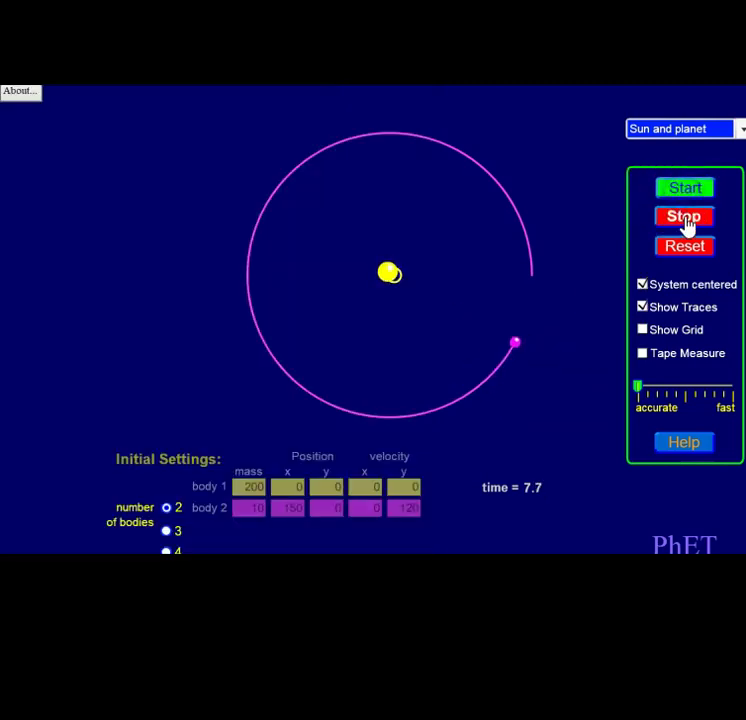
pyautogui.click(686, 223)
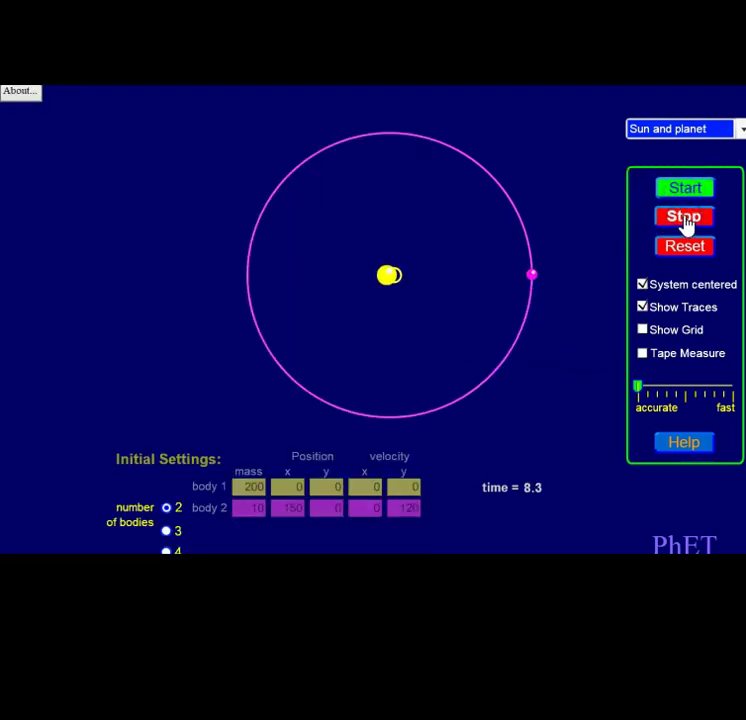
pyautogui.moveTo(395, 285)
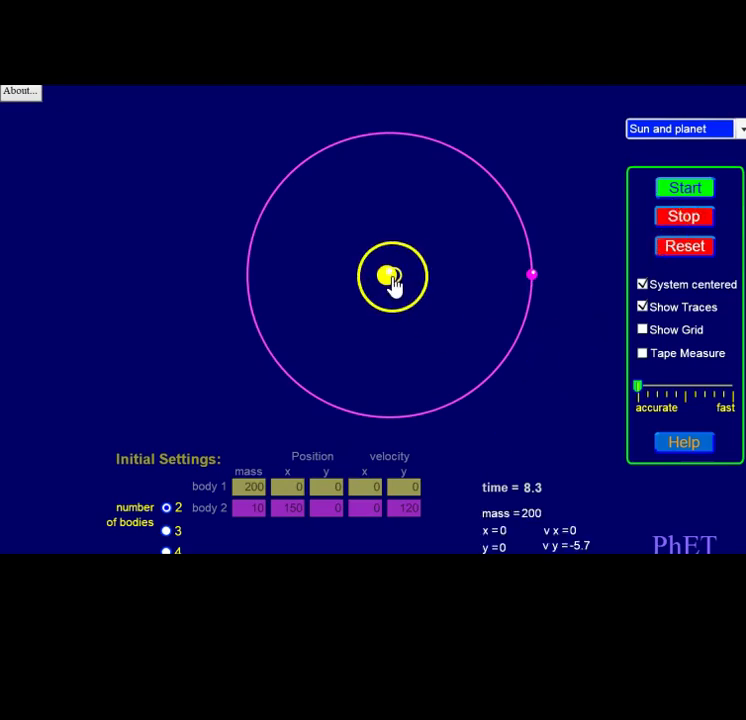
pyautogui.hotkey('alt', 'Tab')
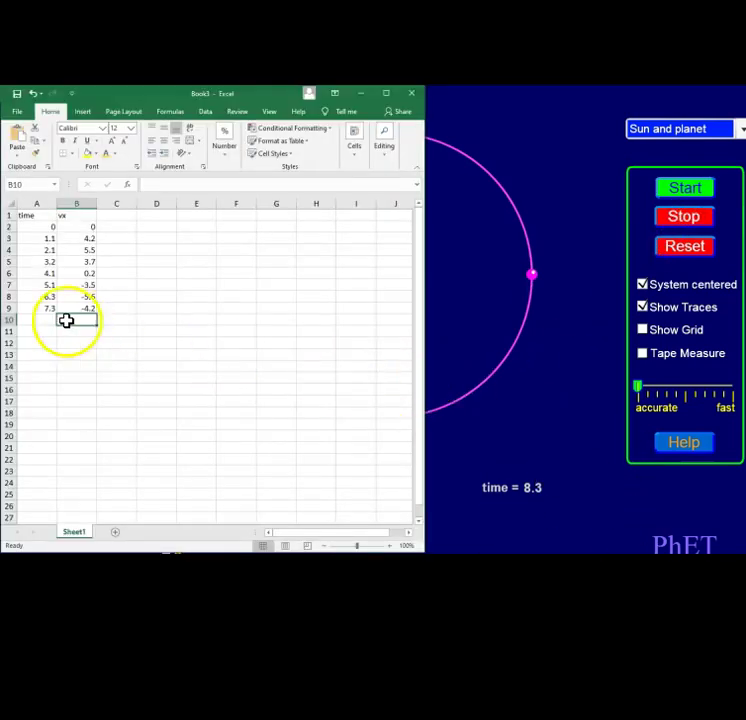
pyautogui.click(52, 320)
pyautogui.write('8.3')
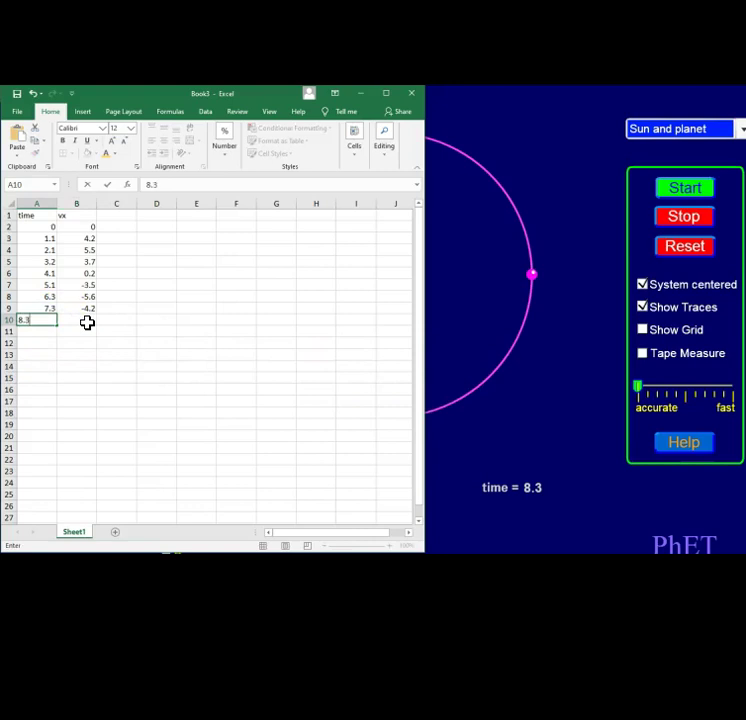
pyautogui.press('Return')
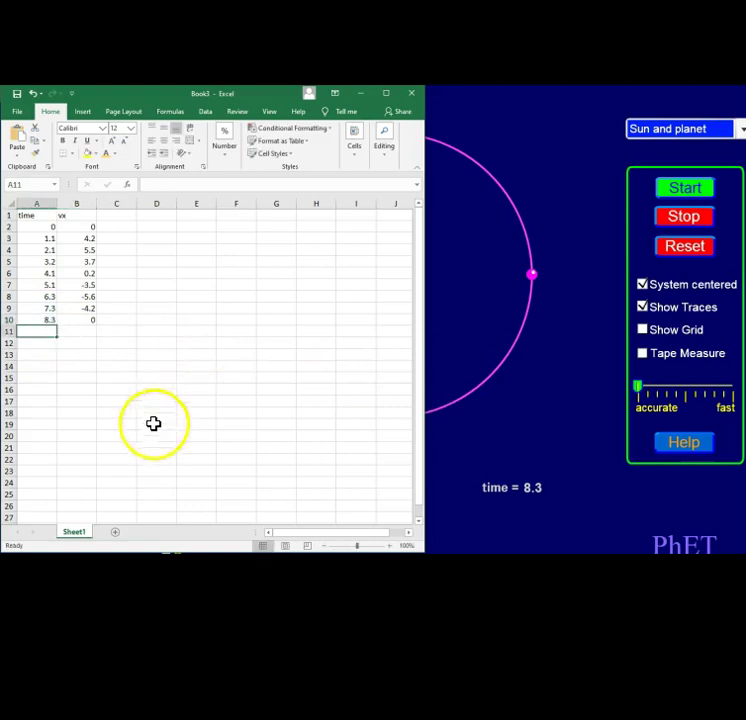
pyautogui.click(555, 462)
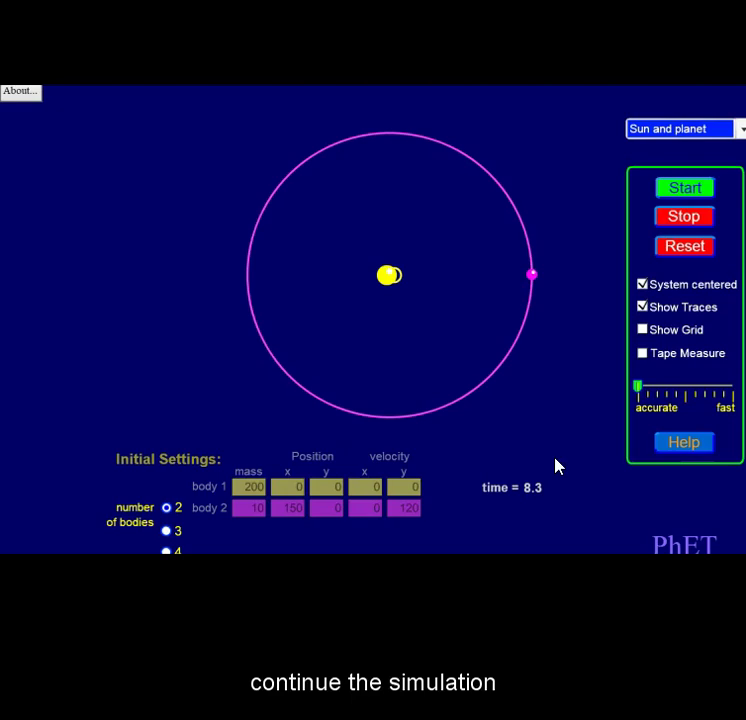
# Run to time 9.2 and log 9.2 with vx 3.7.
pyautogui.click(688, 190)
pyautogui.click(688, 219)
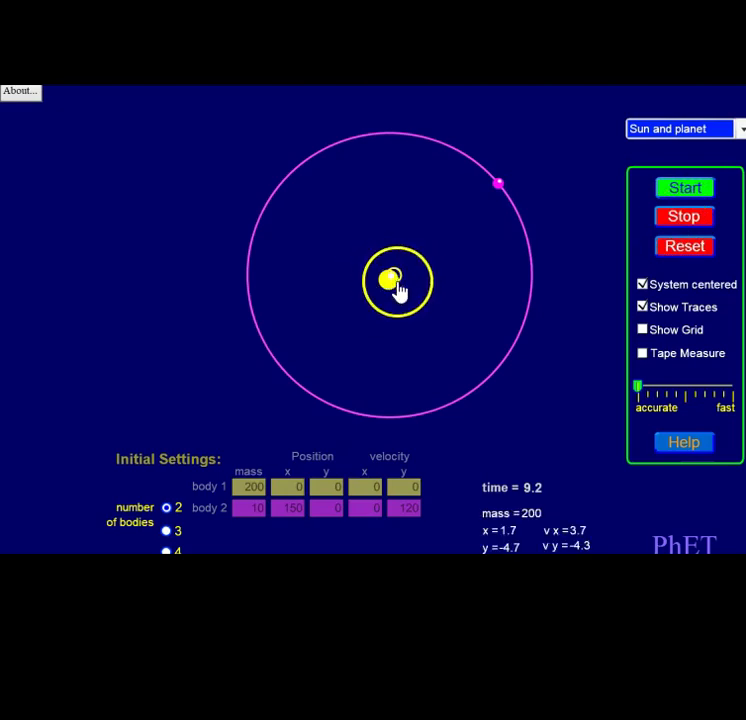
pyautogui.hotkey('alt', 'Tab')
pyautogui.write('9')
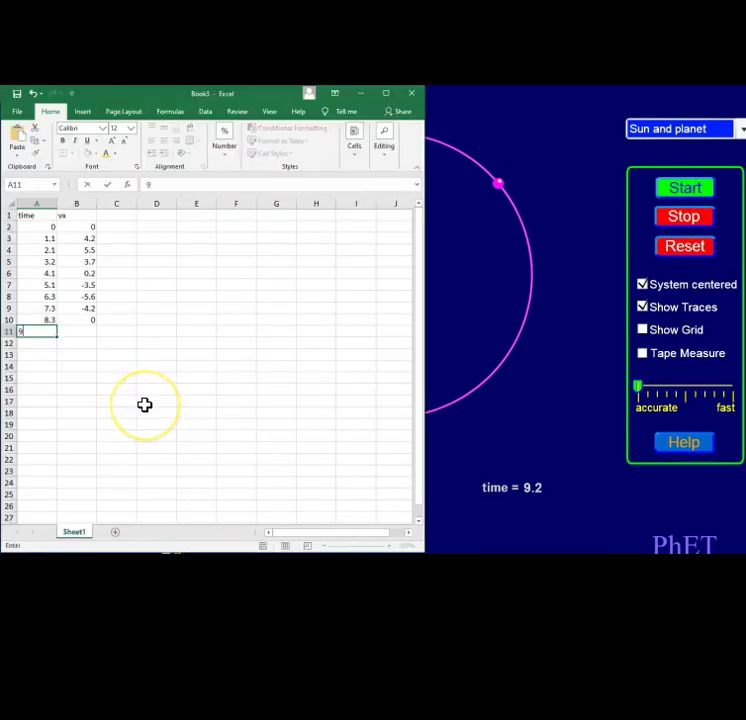
pyautogui.write('.2')
pyautogui.press('Tab')
pyautogui.write('3.7')
pyautogui.press('Return')
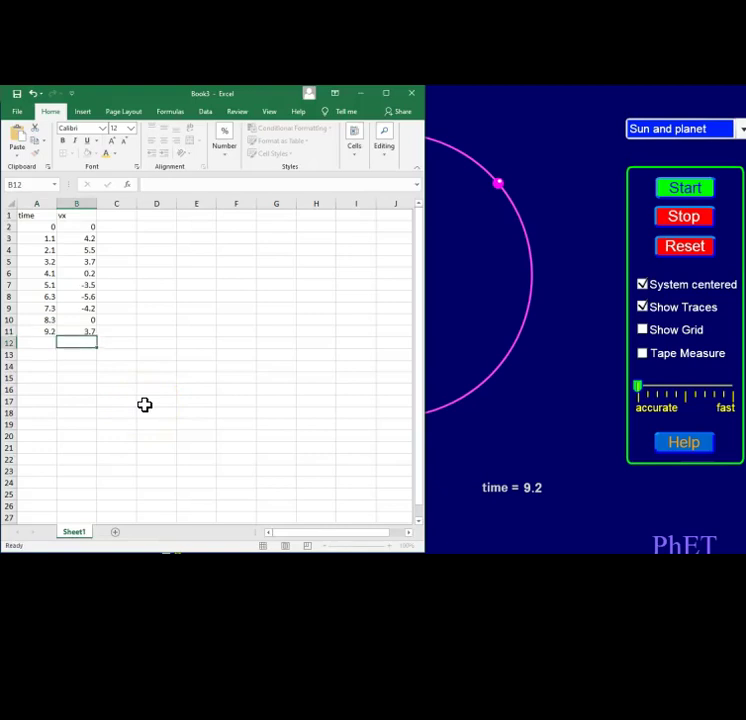
pyautogui.press('Left')
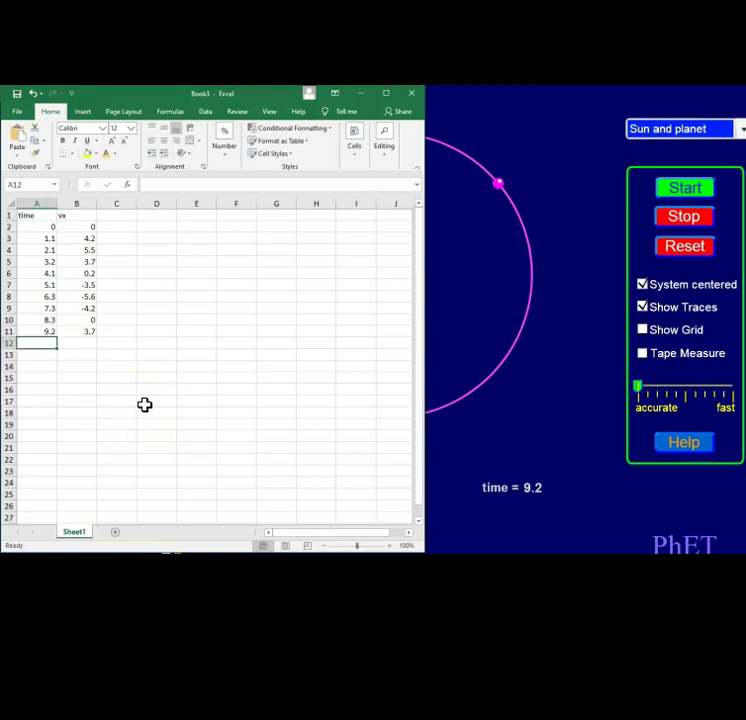
pyautogui.click(505, 400)
# Run to time 10.4 and log 10.4 with vx 5.6.
pyautogui.click(683, 188)
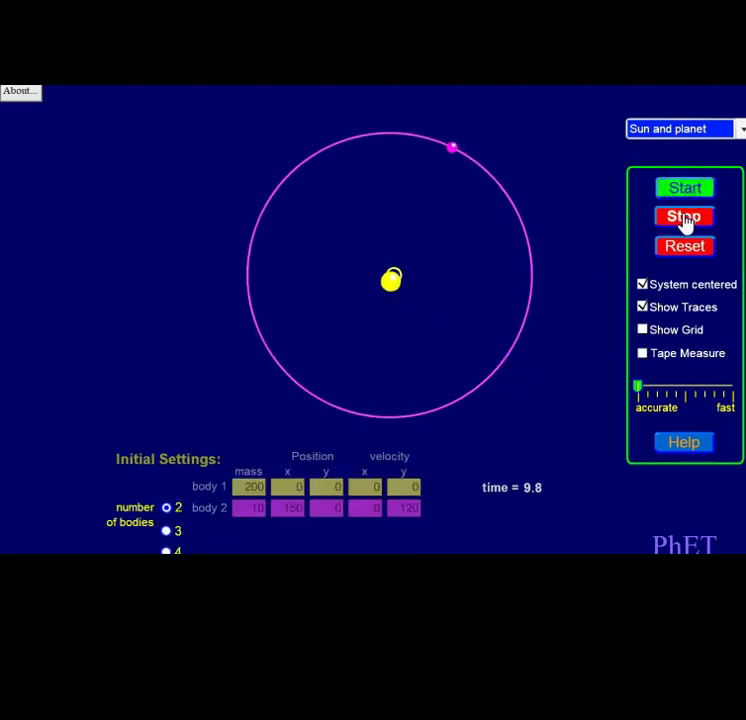
pyautogui.click(683, 218)
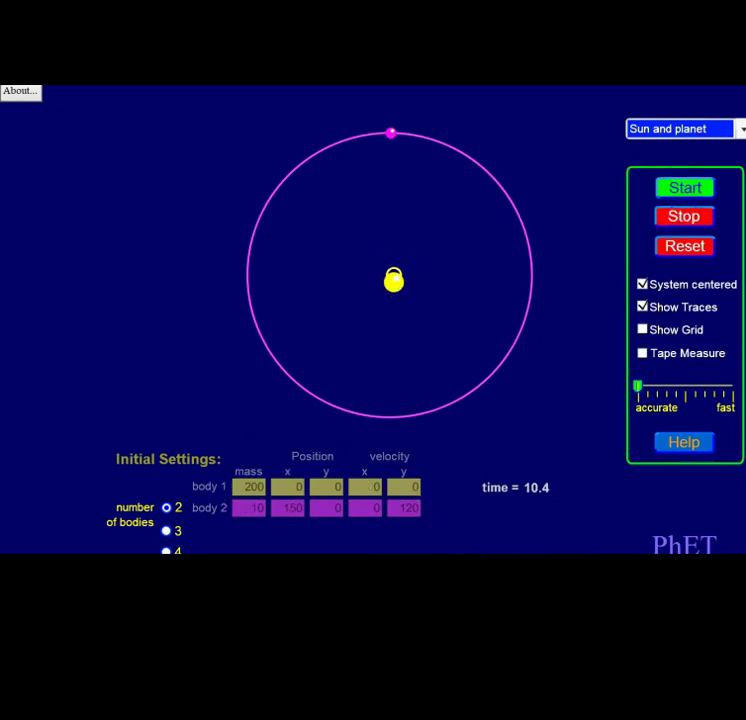
pyautogui.click(380, 361)
pyautogui.write('10')
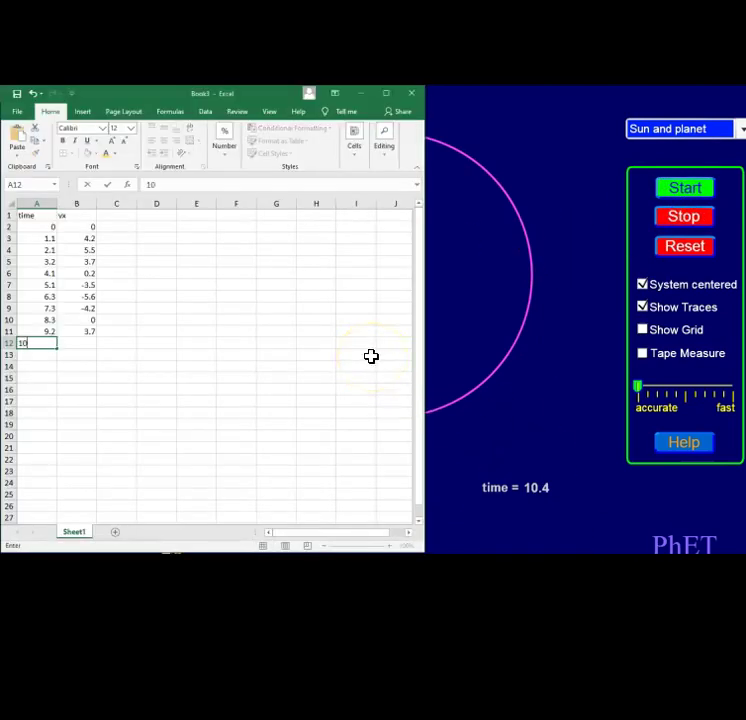
pyautogui.write('.4')
pyautogui.press('Tab')
pyautogui.write('5.6')
pyautogui.press('Return')
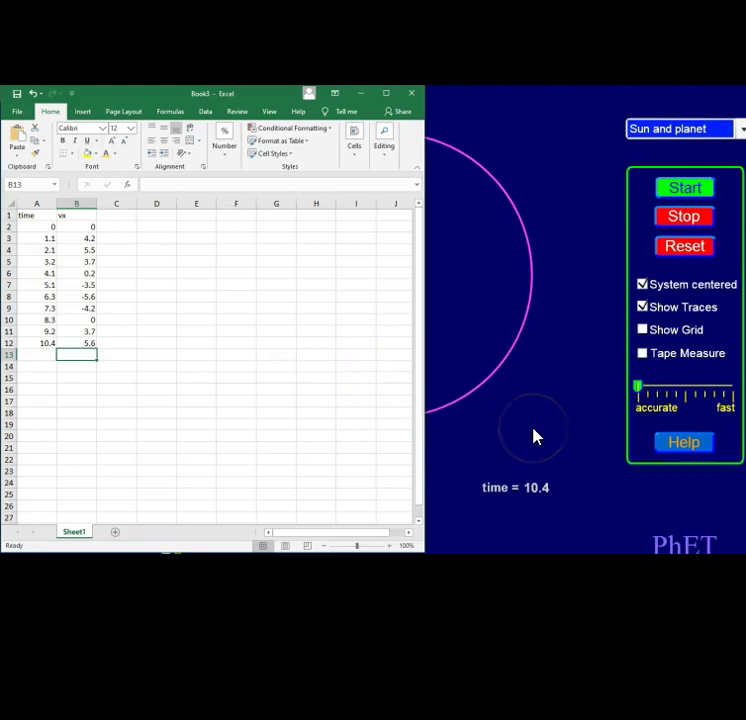
# Pause at time 11.3, read the sun's vx, and log 11.3 with 4.3 in row 13.
pyautogui.click(533, 436)
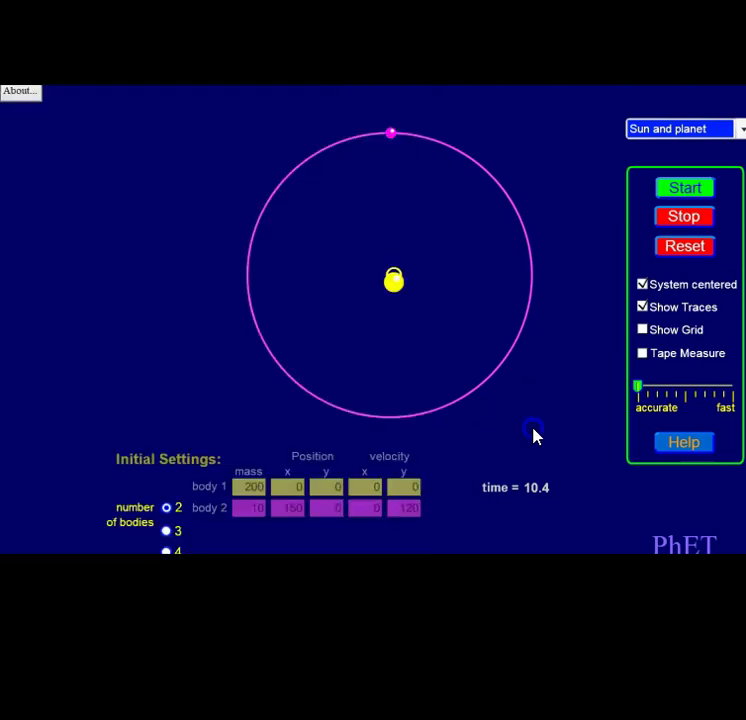
pyautogui.click(686, 218)
pyautogui.hotkey('alt', 'Tab')
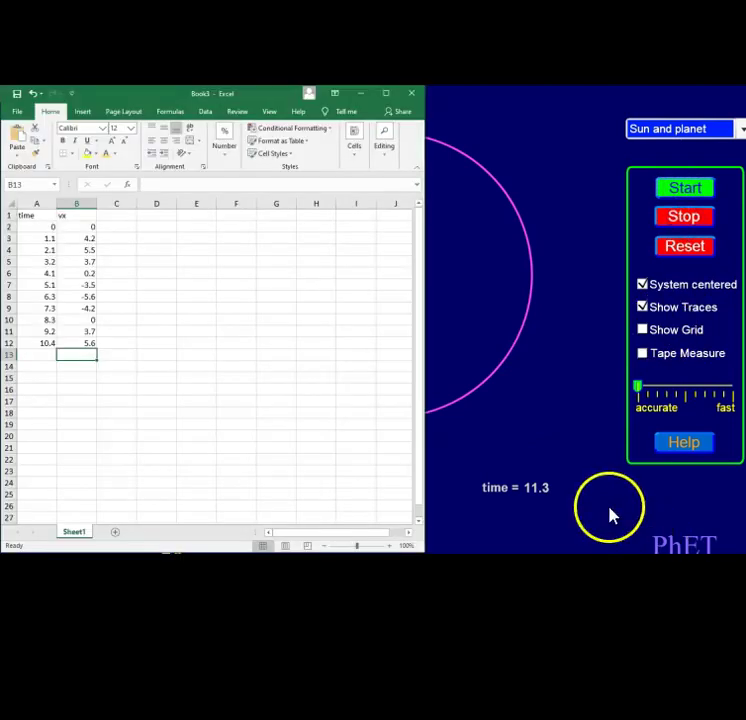
pyautogui.click(52, 354)
pyautogui.write('11.3')
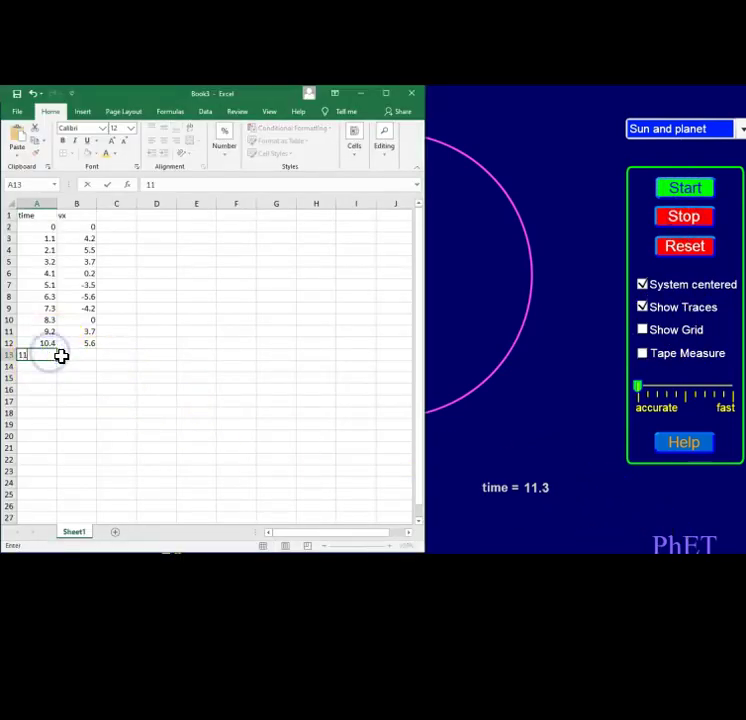
pyautogui.click(486, 441)
pyautogui.moveTo(401, 289)
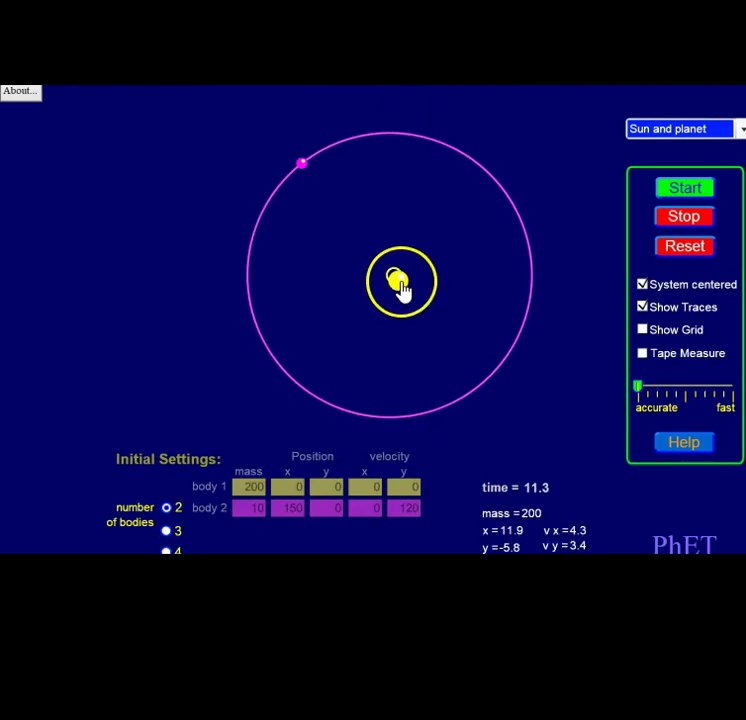
pyautogui.hotkey('alt', 'Tab')
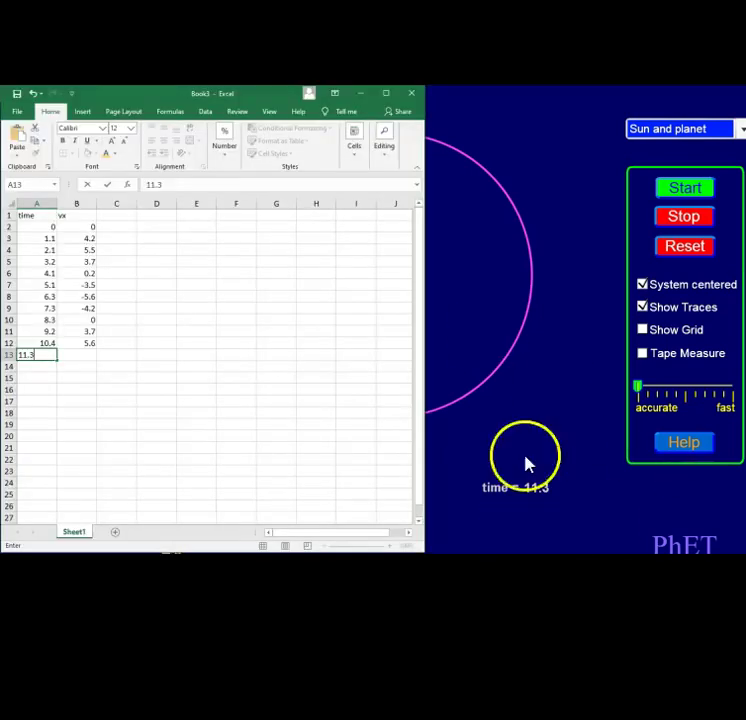
pyautogui.press('Tab')
pyautogui.write('4.3')
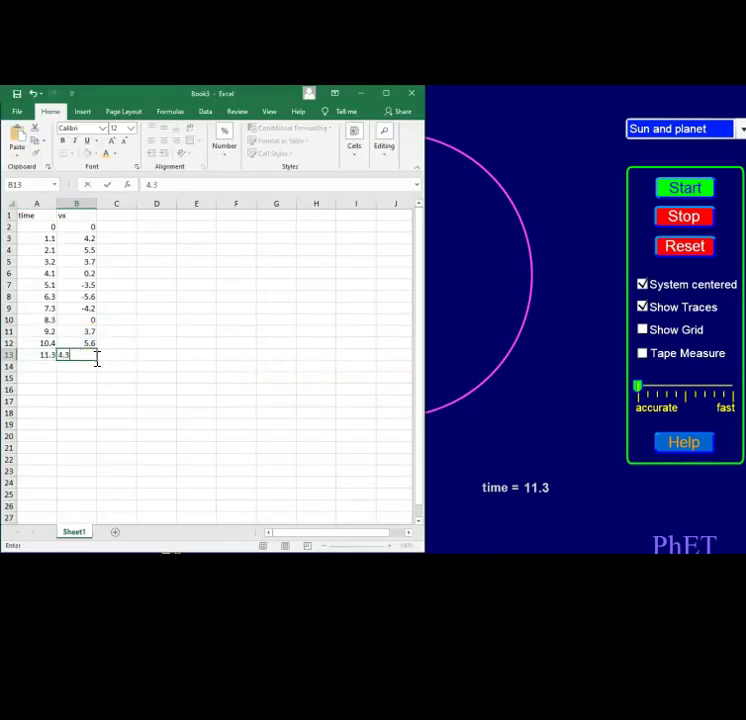
pyautogui.press('Return')
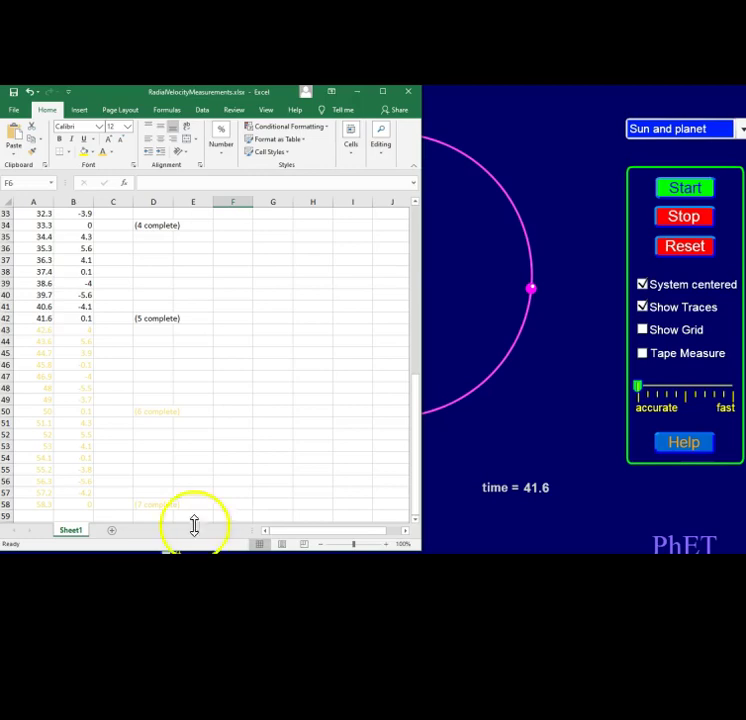
# Save the finished five-orbit table as RadialVelocityMeasurements.xlsx.
pyautogui.click(14, 92)
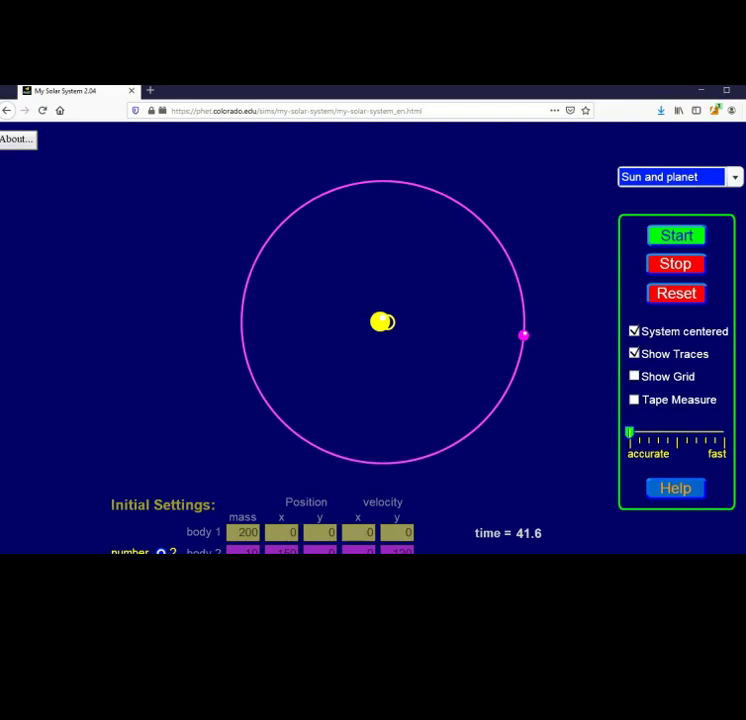
# Reset to time 0, restart the orbit, and raise the speed slider toward fast.
pyautogui.click(677, 296)
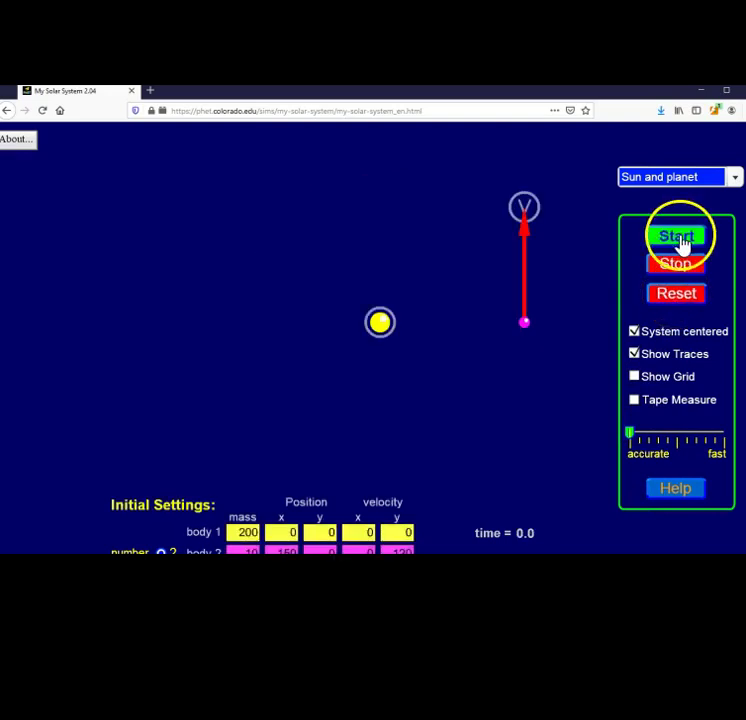
pyautogui.click(679, 238)
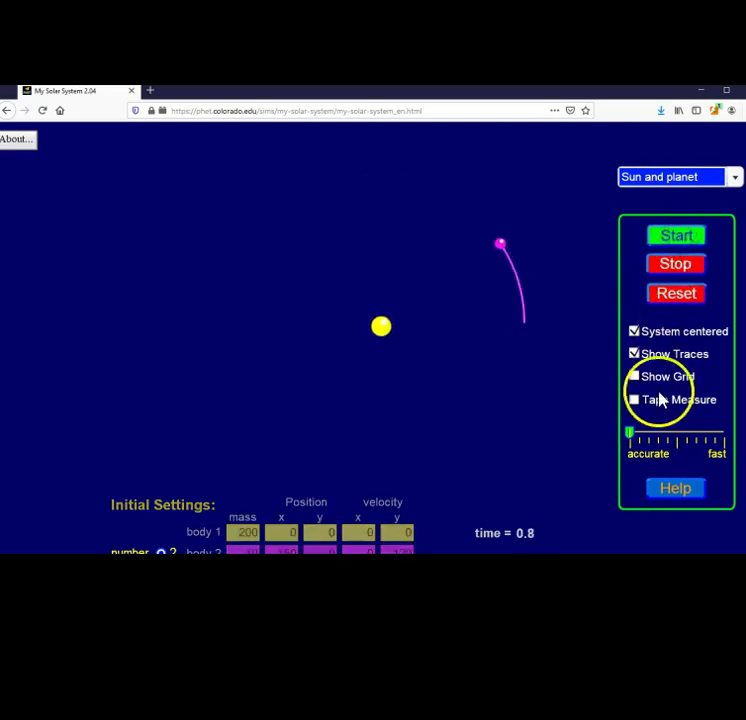
pyautogui.moveTo(636, 435); pyautogui.dragTo(694, 445)
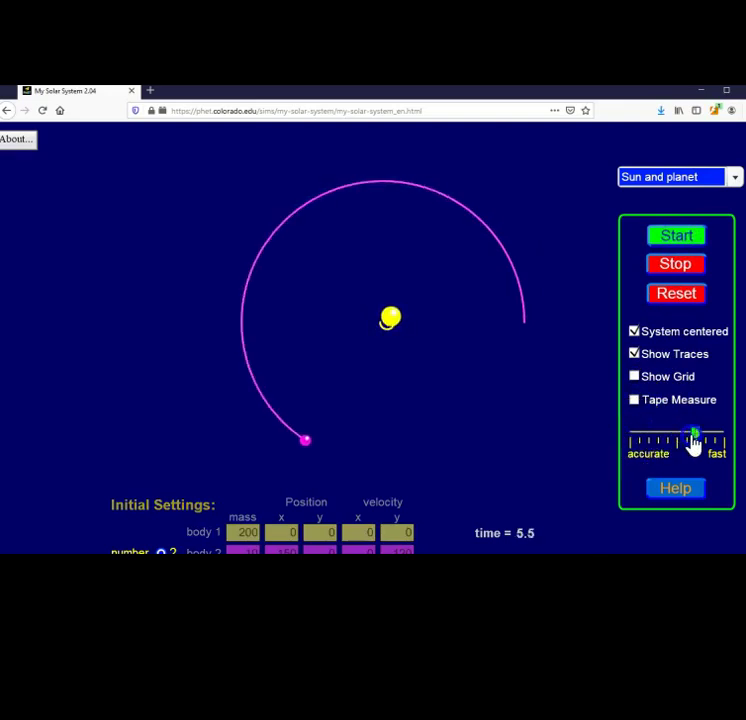